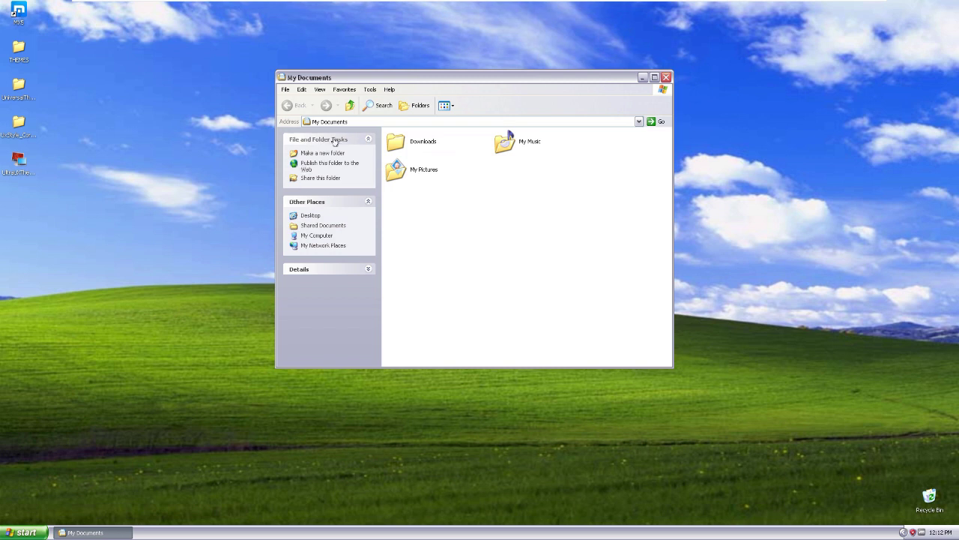
Expand the Details section of My Documents and open the Sample Pictures folder inside My Pictures
left_click(368, 271)
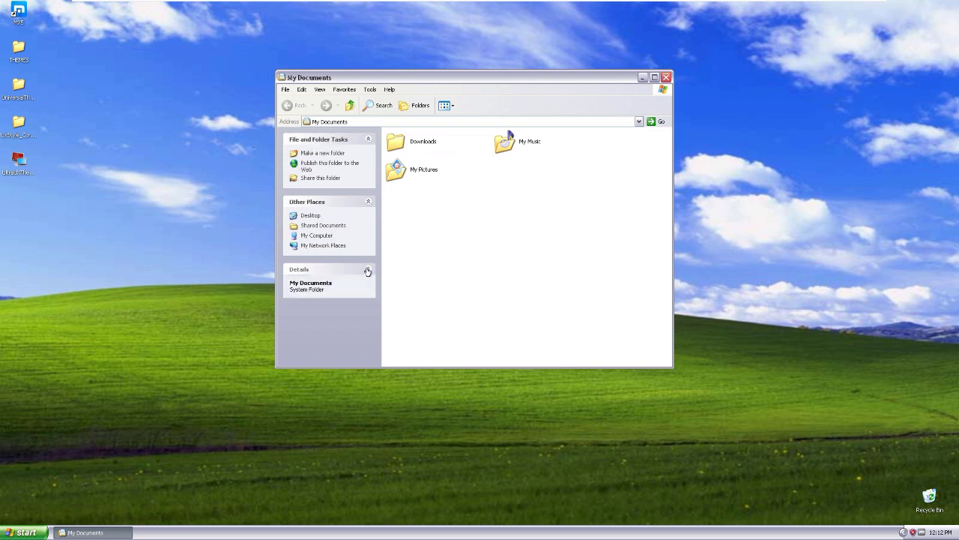
left_click(368, 269)
left_click(368, 270)
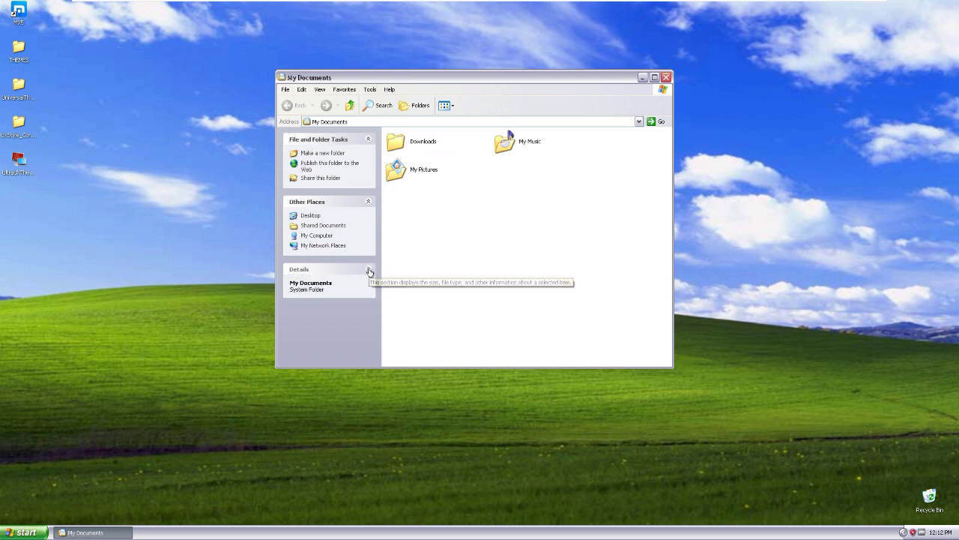
double_click(414, 168)
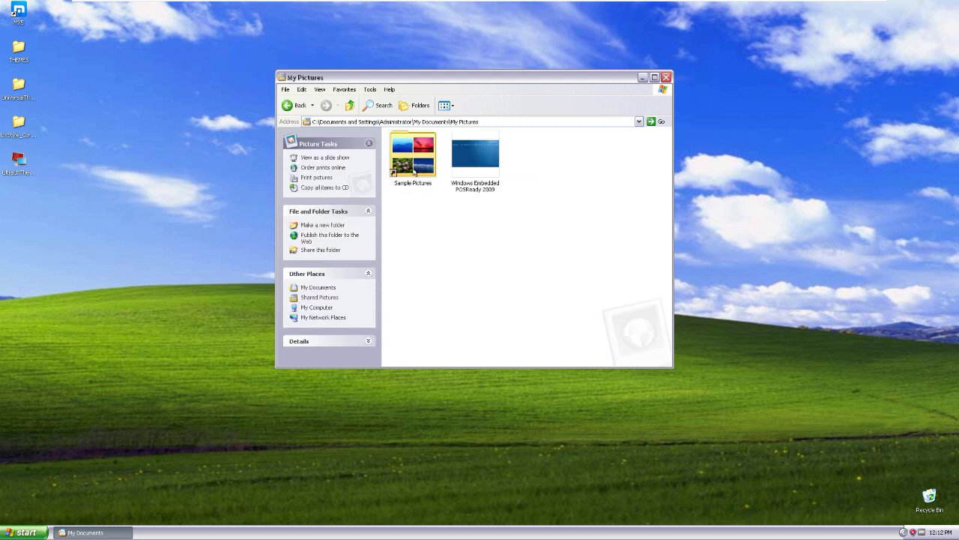
double_click(414, 184)
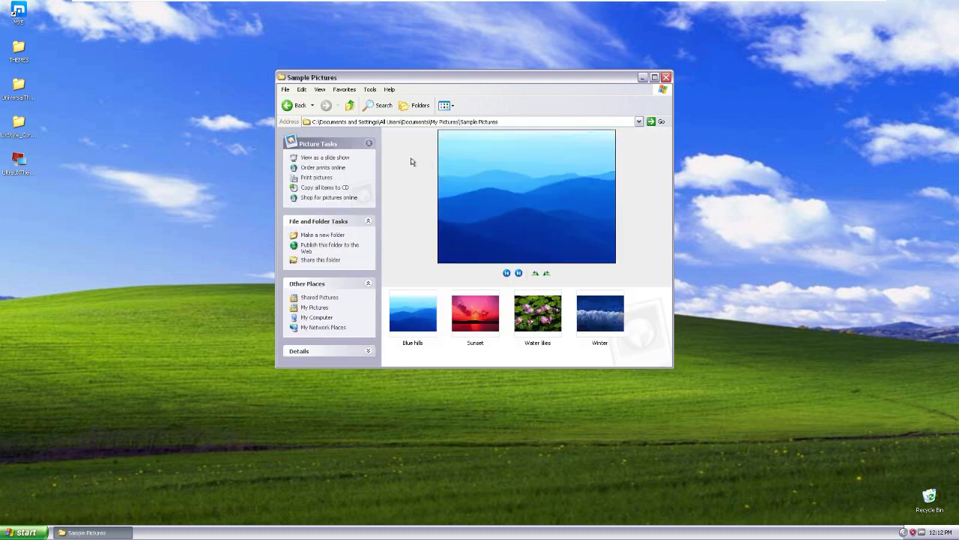
View the sample pictures as a slide show, and collapse and re-expand the Picture Tasks and File and Folder Tasks sections
left_click(323, 158)
key("Escape")
left_click(368, 143)
left_click(369, 143)
left_click(369, 220)
left_click(369, 221)
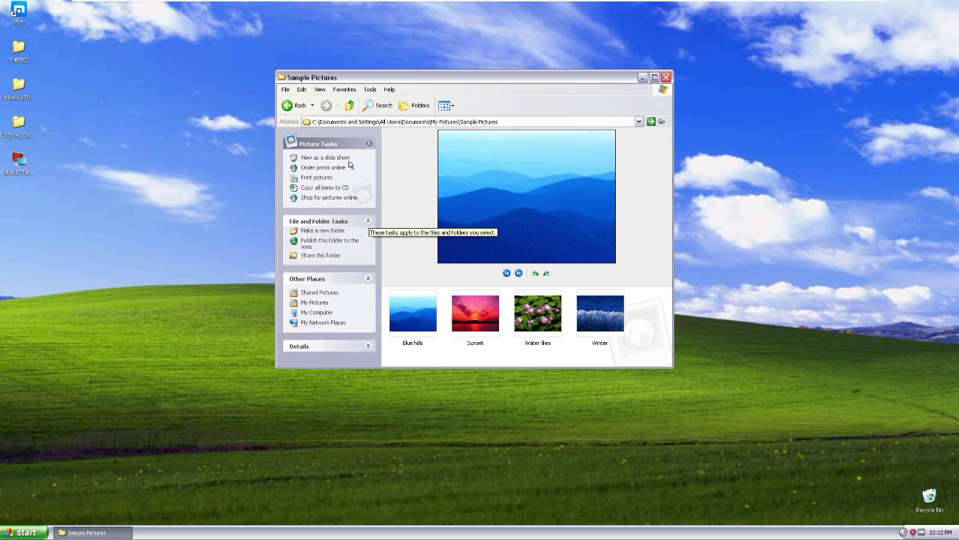
View the About Windows information and close the Sample Pictures window
left_click(389, 91)
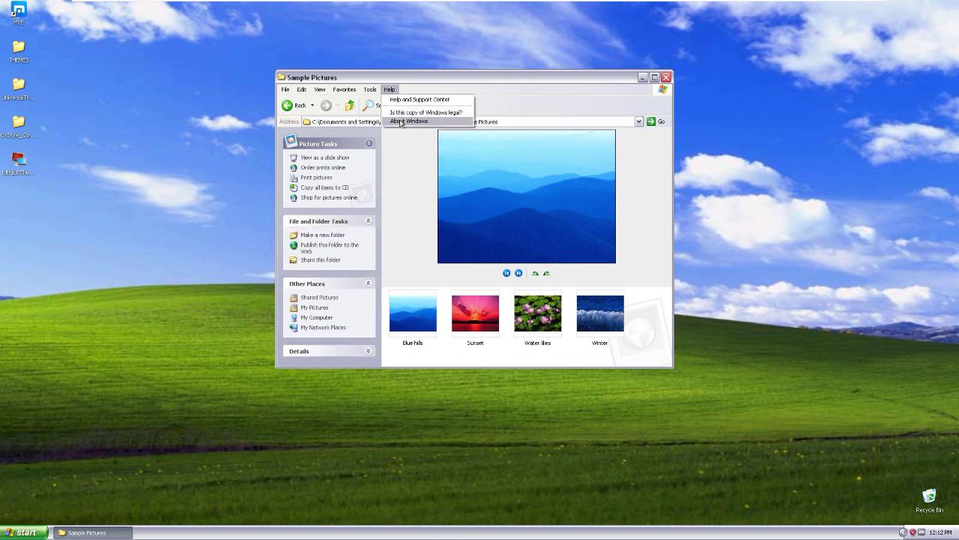
left_click(391, 121)
left_click_drag(374, 109, 178, 57)
left_click(283, 214)
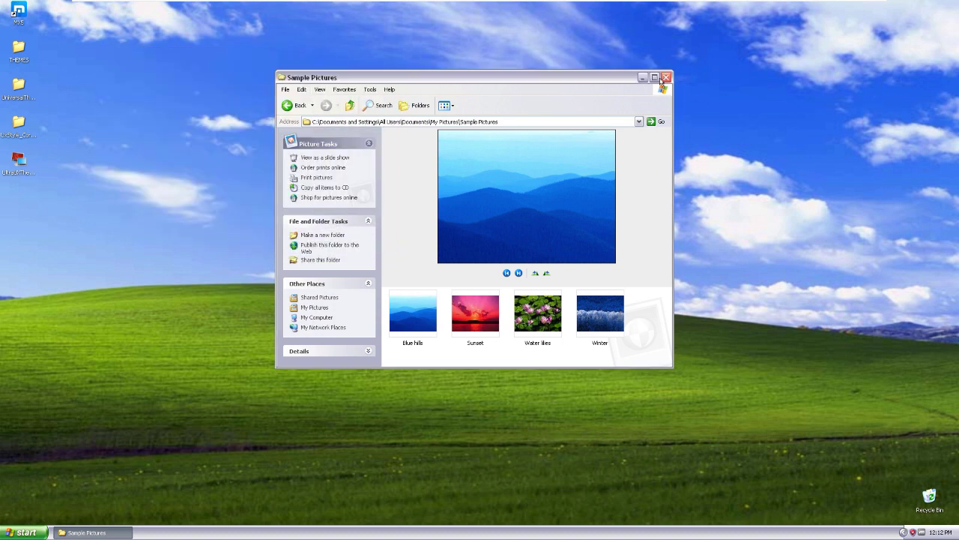
left_click(665, 78)
Reveal and hide the hidden notification icons, and inspect the Time Zone, Internet Time and Date & Time settings before closing them
left_click(877, 533)
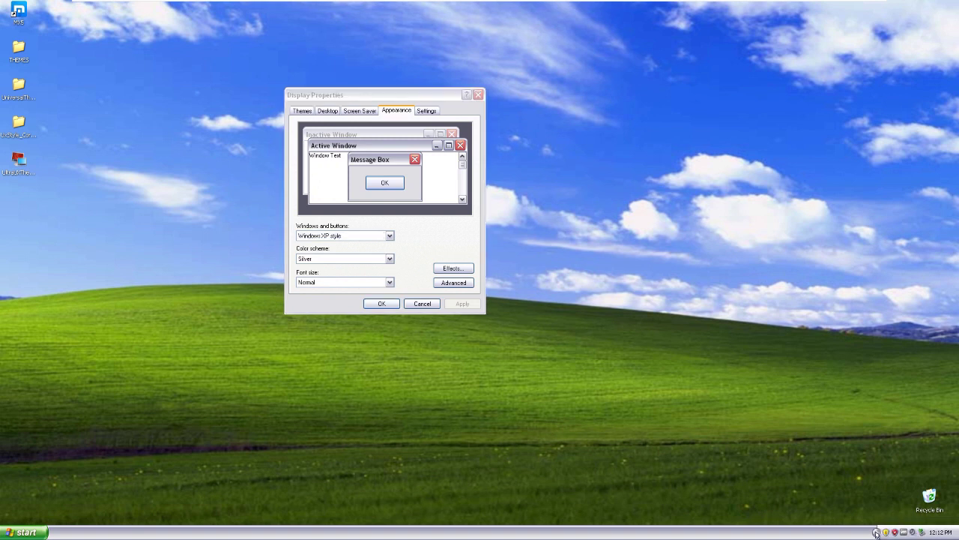
left_click(876, 533)
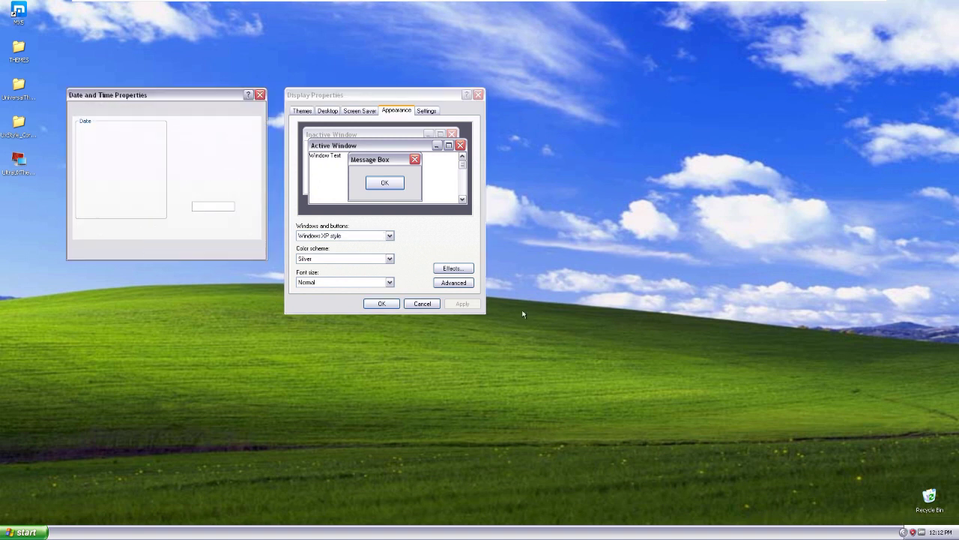
left_click(118, 111)
left_click(146, 110)
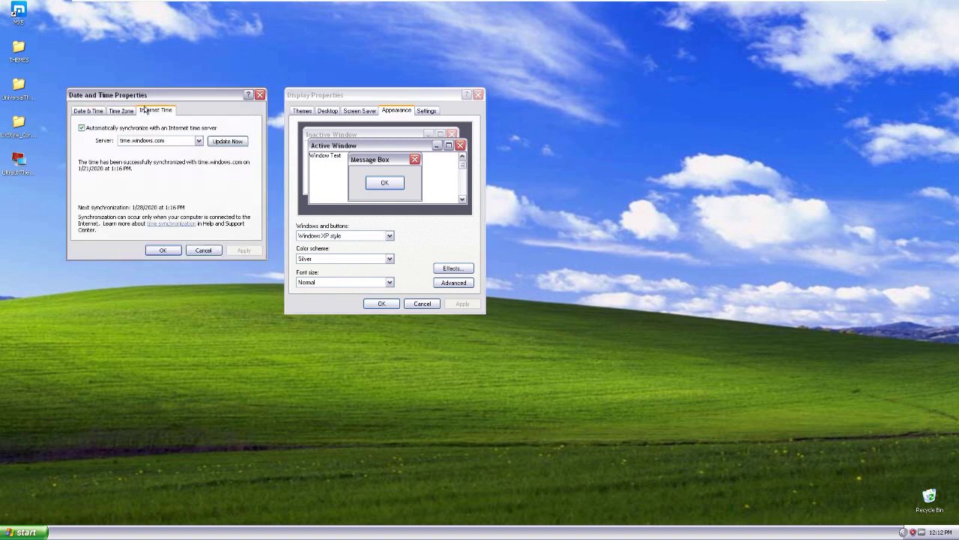
left_click(124, 112)
left_click(103, 110)
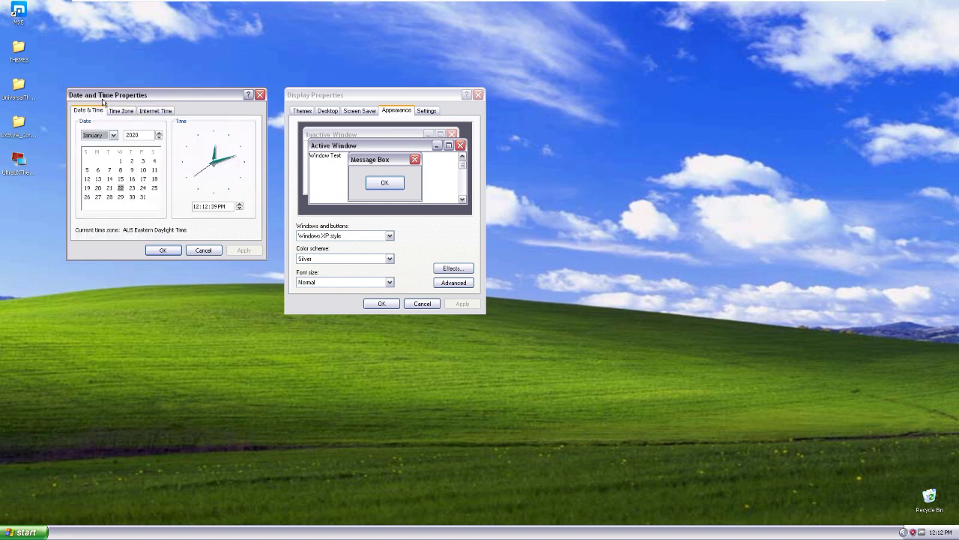
left_click_drag(105, 94, 91, 81)
left_click(246, 82)
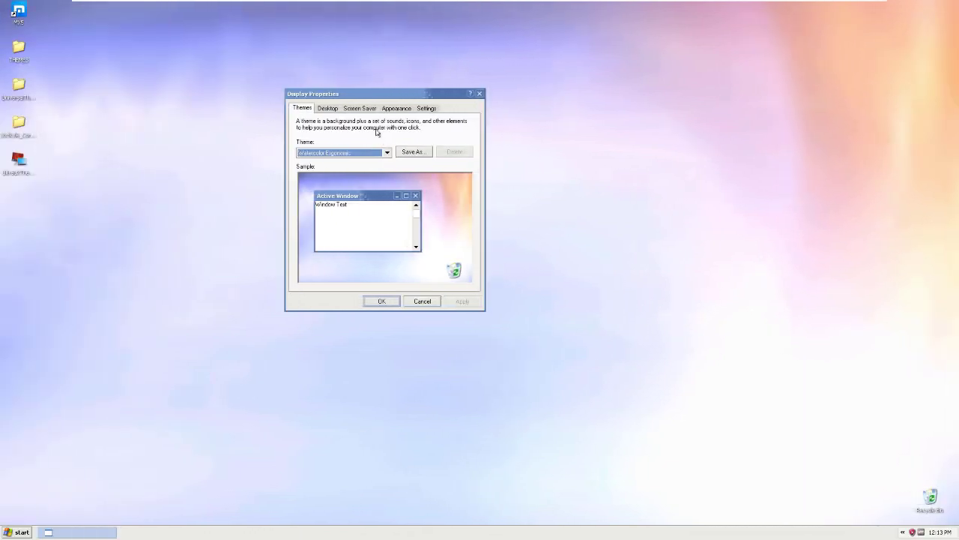
Reposition the Display Properties dialog, look through the installed programs in the Start menu, and open My Documents
left_click_drag(356, 99, 302, 114)
left_click(16, 533)
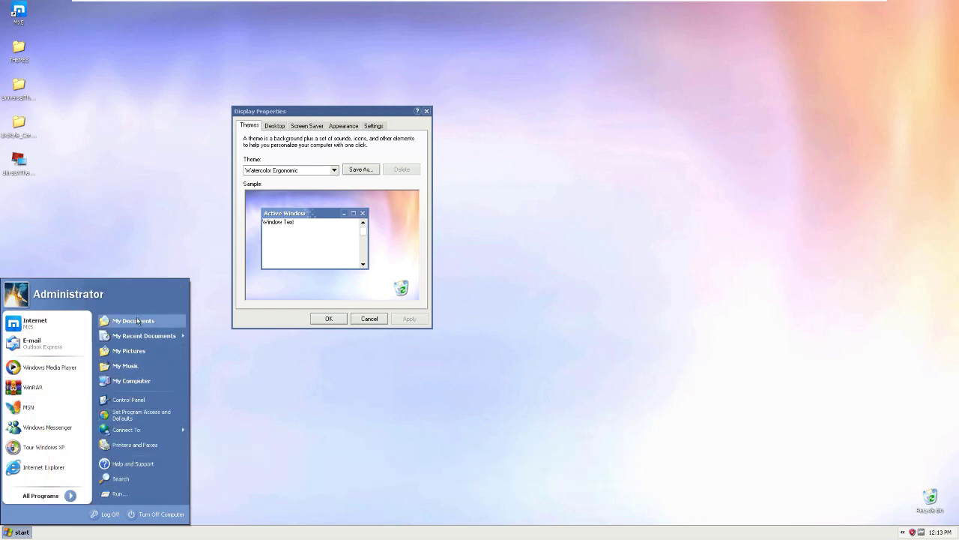
mouse_move(63, 495)
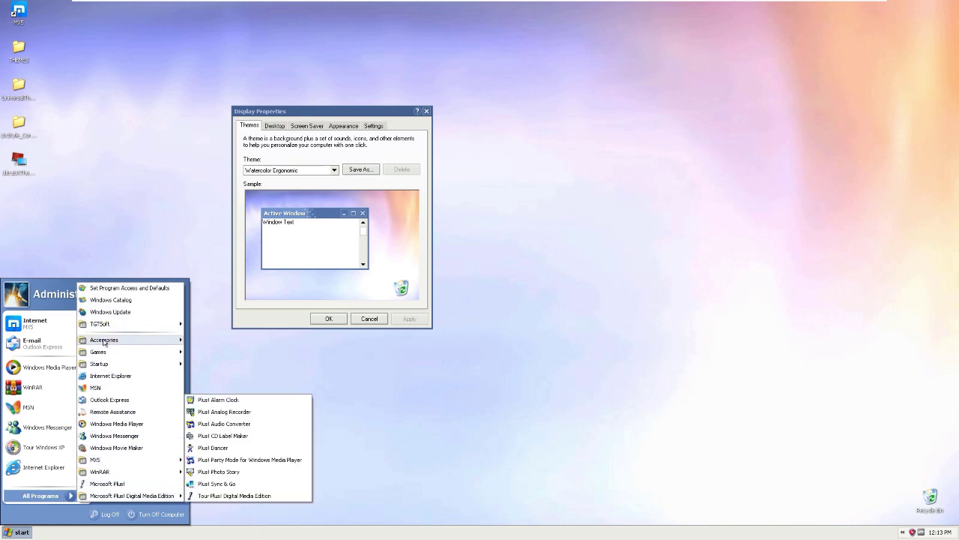
mouse_move(105, 342)
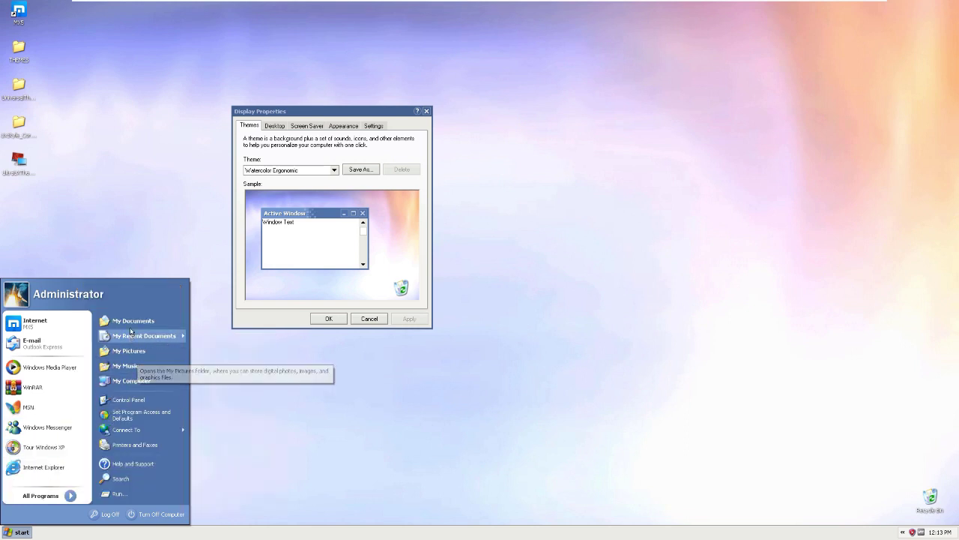
left_click(132, 322)
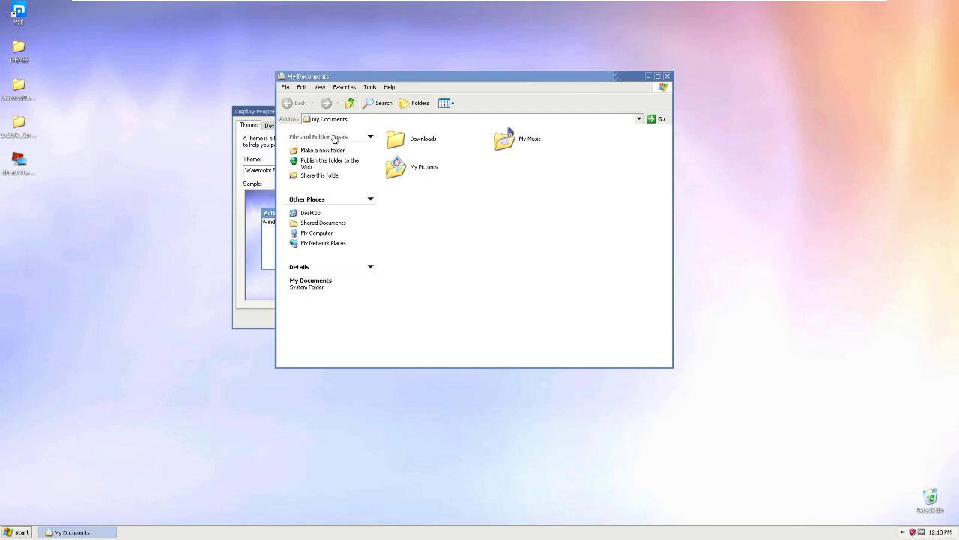
Collapse and re-expand File and Folder Tasks in My Documents, and view the My Pictures folder as a slide show
left_click(371, 138)
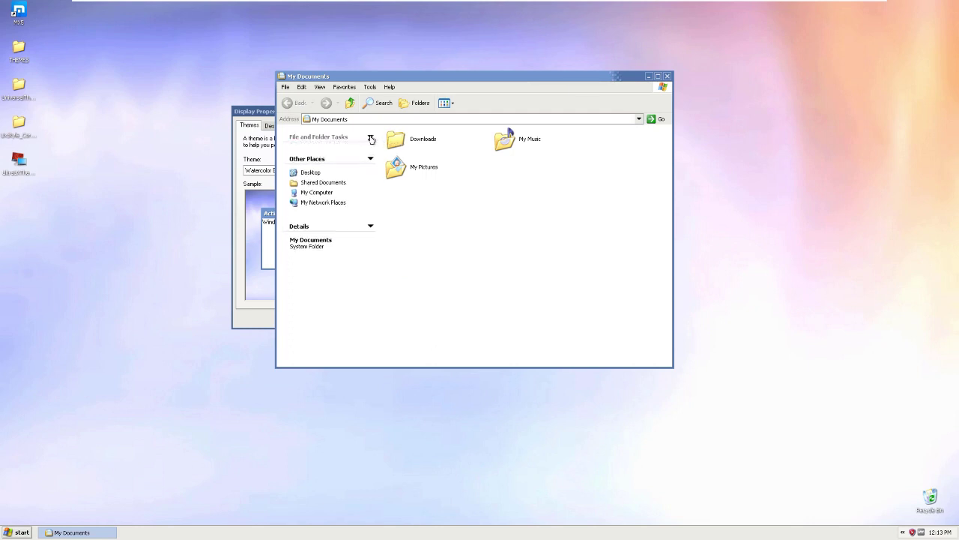
left_click(370, 138)
double_click(422, 169)
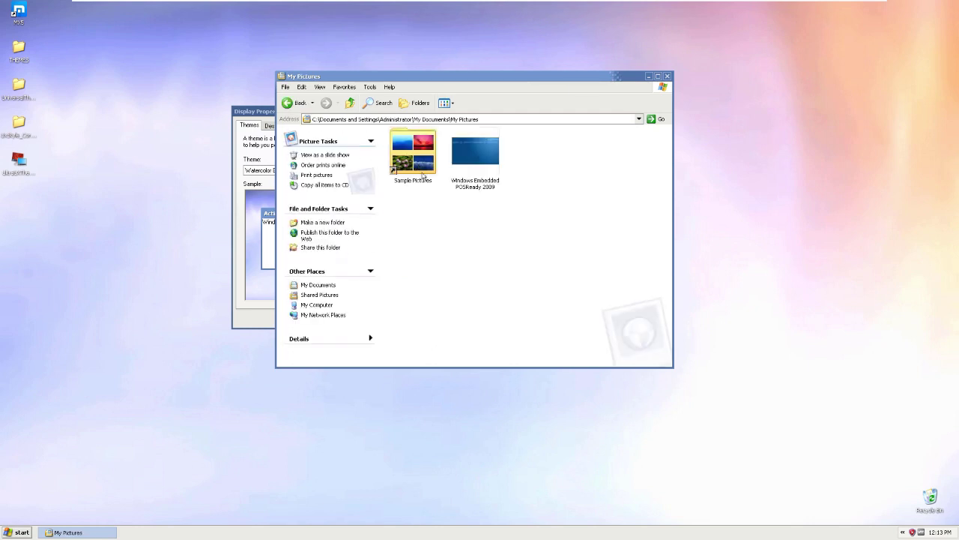
left_click(325, 154)
key("Escape")
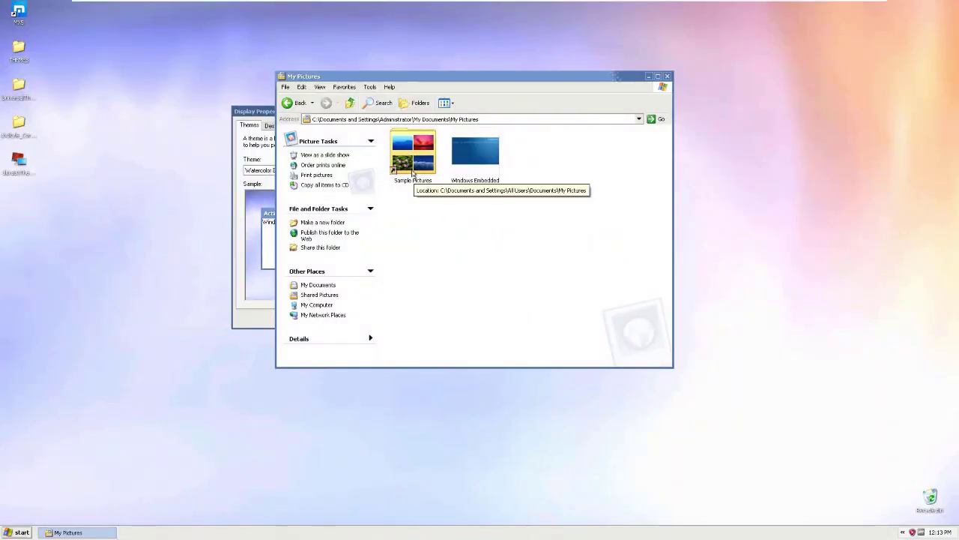
View the About Windows information under the Watercolor theme and close the My Pictures window
left_click(301, 87)
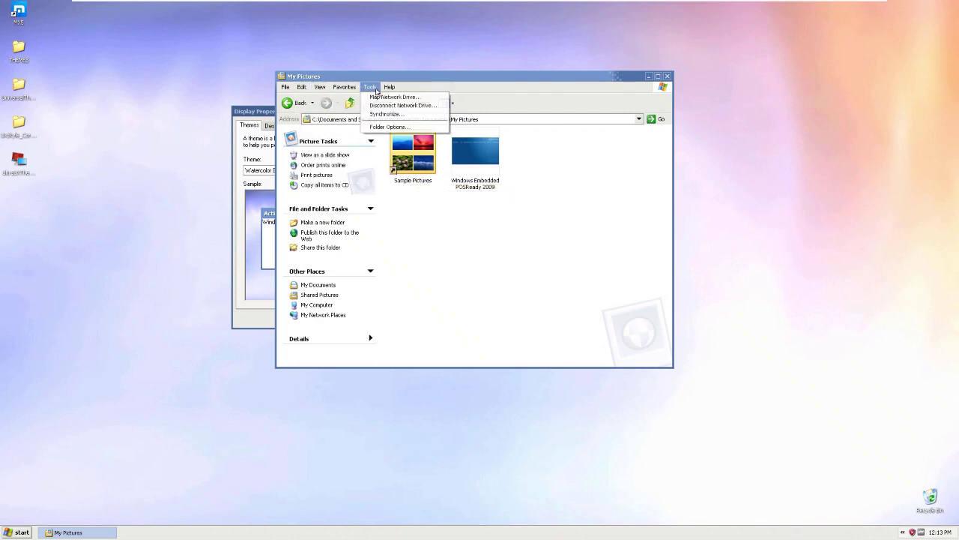
mouse_move(389, 87)
left_click(401, 118)
left_click_drag(397, 110, 154, 66)
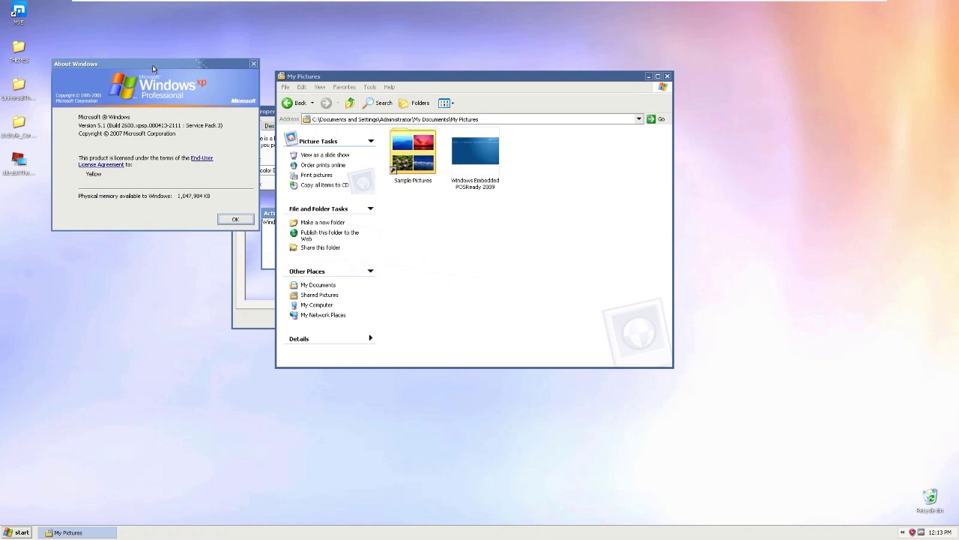
left_click(235, 219)
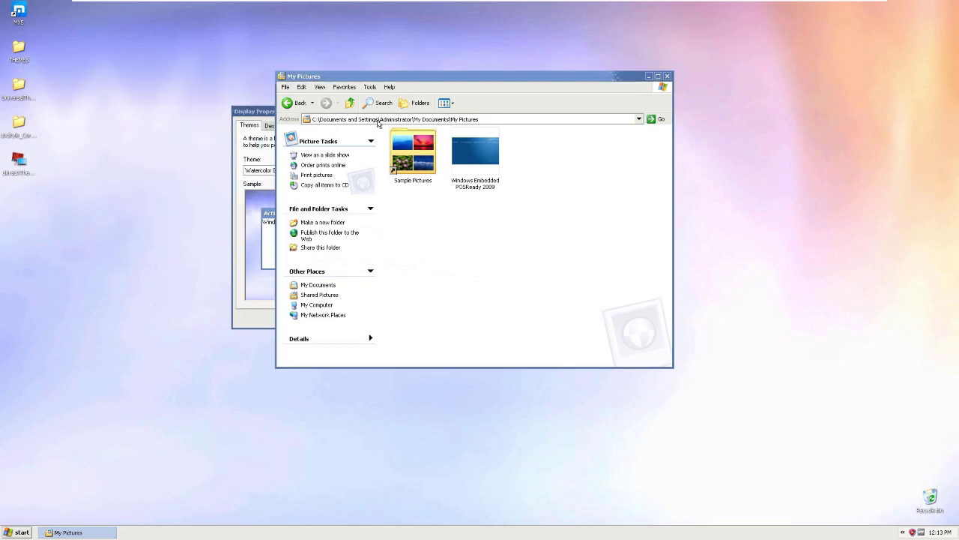
left_click(667, 77)
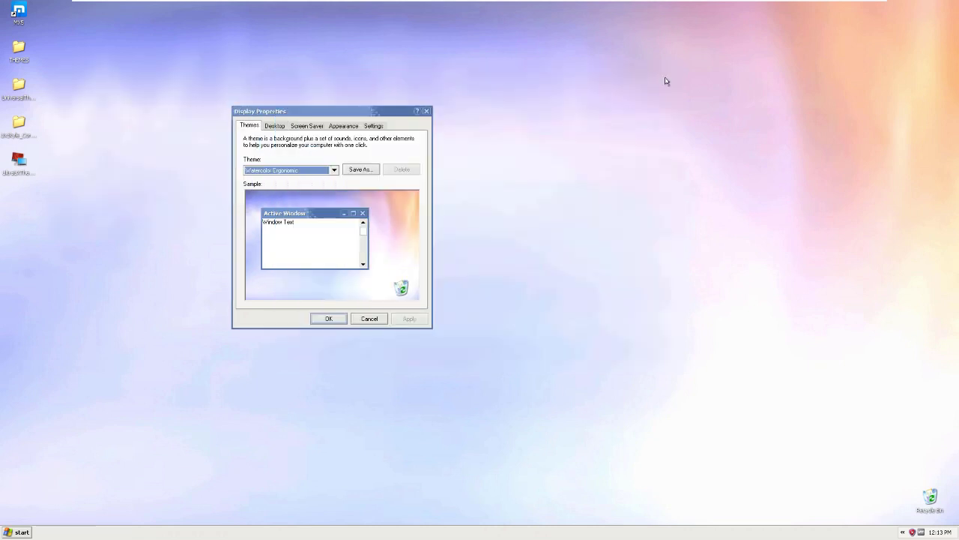
Look through the Desktop, Screen Saver, Appearance and Settings pages of Display Properties and return to Themes
left_click(274, 126)
left_click(303, 127)
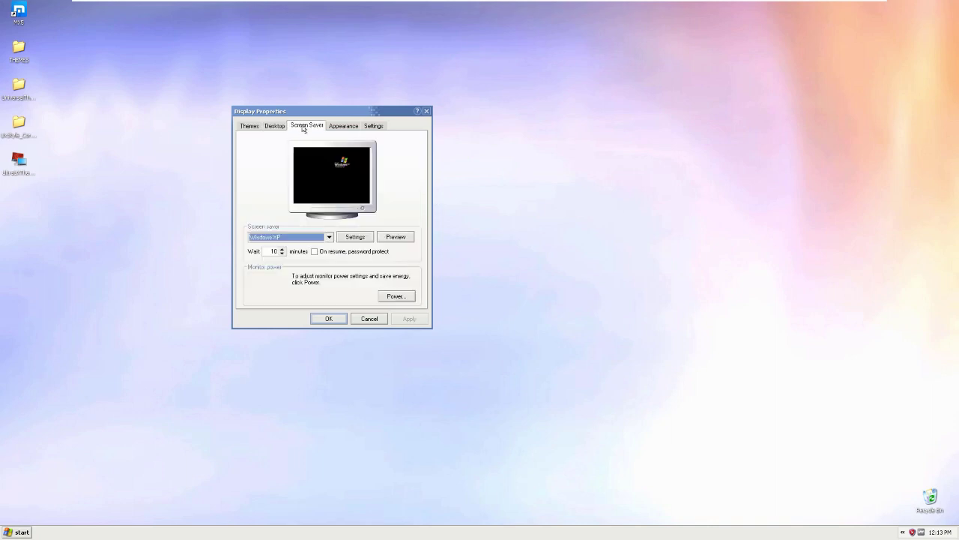
left_click(345, 127)
left_click(368, 129)
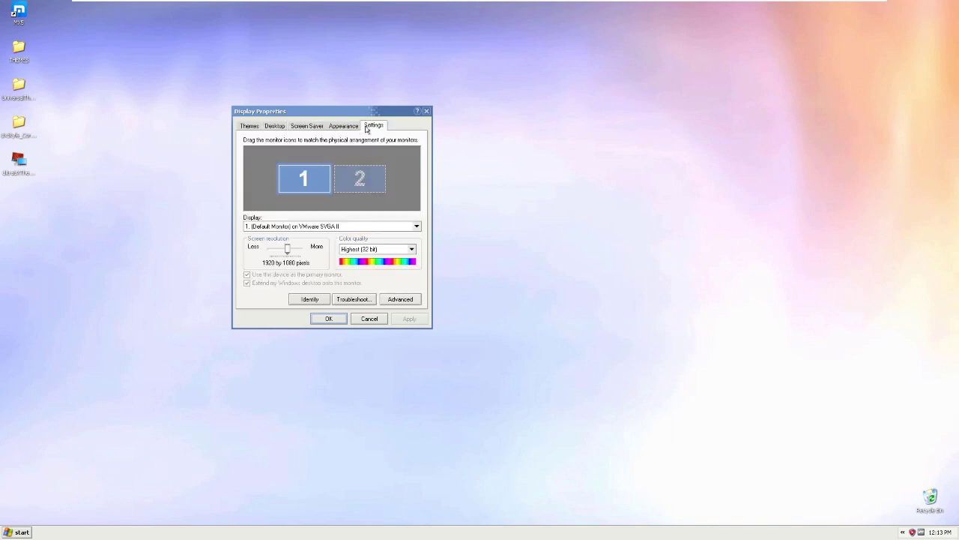
left_click(250, 127)
Toggle the hidden notification icons, and examine the Date and Time Properties pages in the Watercolor style before closing the dialog
left_click(902, 531)
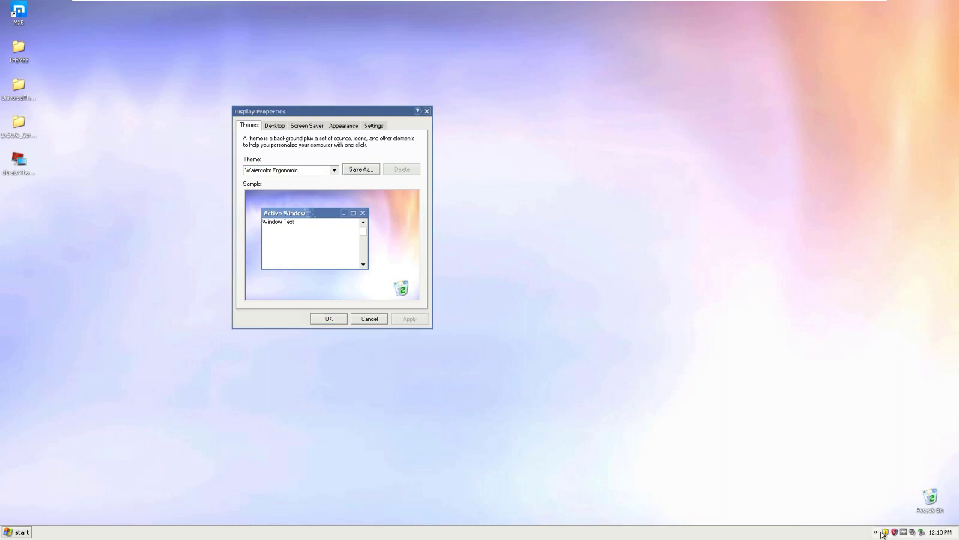
left_click(874, 534)
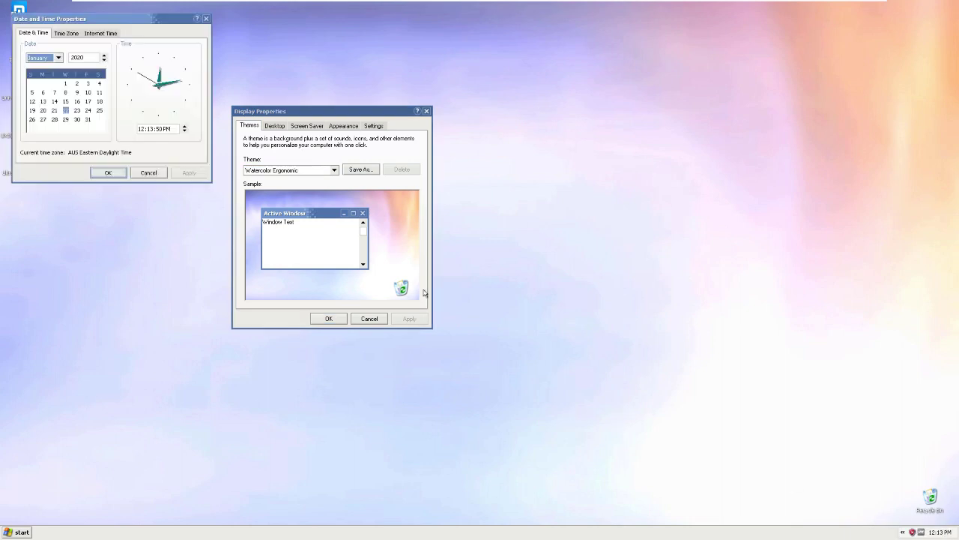
left_click_drag(96, 20, 141, 39)
left_click(112, 54)
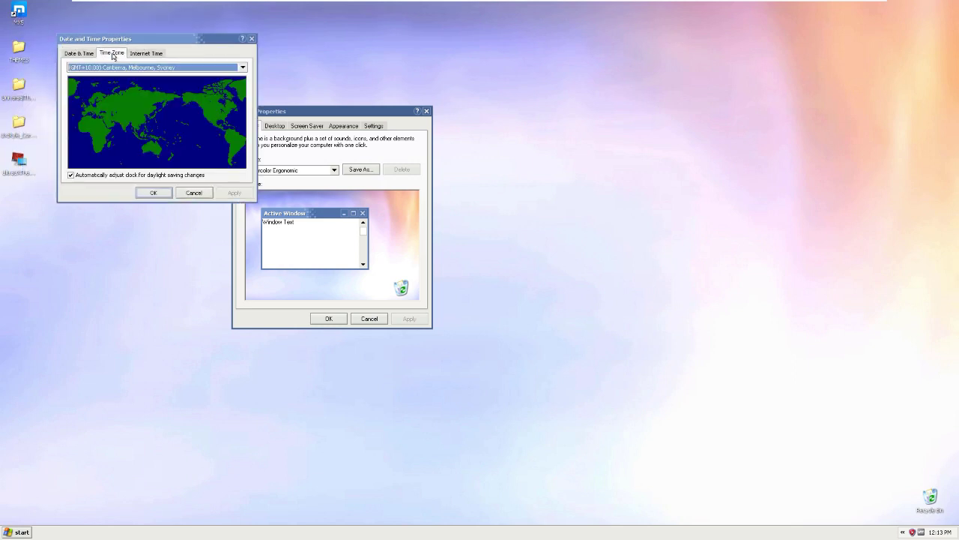
left_click(138, 55)
left_click(114, 54)
left_click(80, 53)
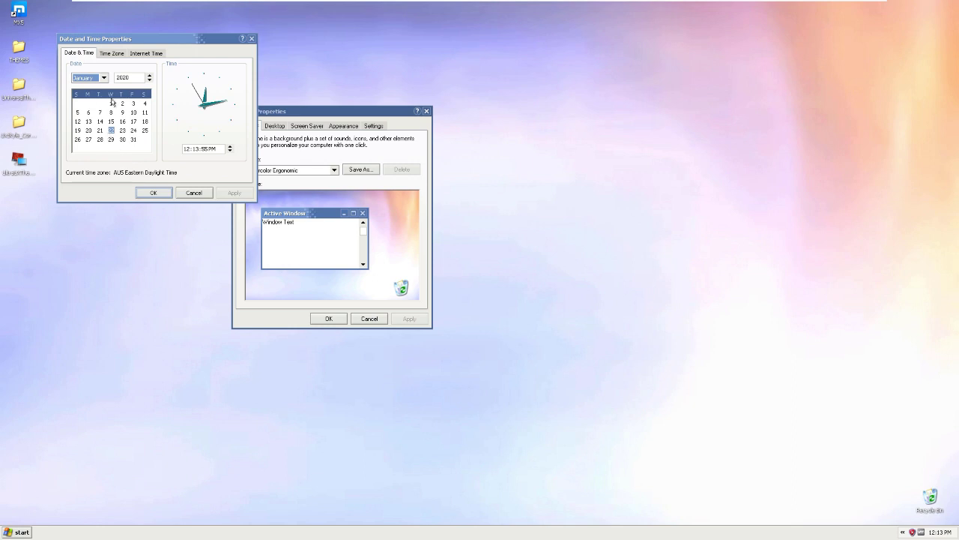
left_click(157, 194)
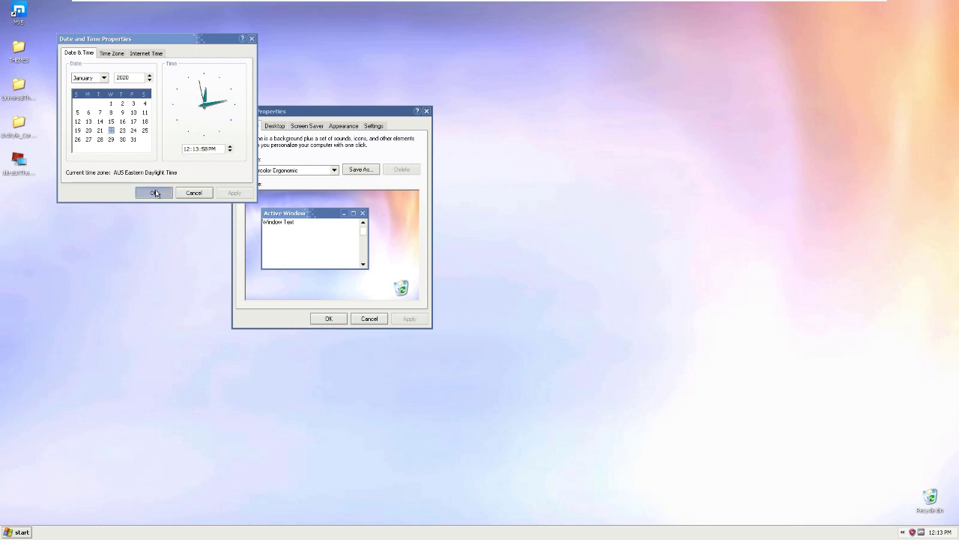
Preview the Watercolor Ergonomic, Watercolor Olive Green, Watercolor Blue and Watercolor Silver themes in Display Properties
left_click(305, 171)
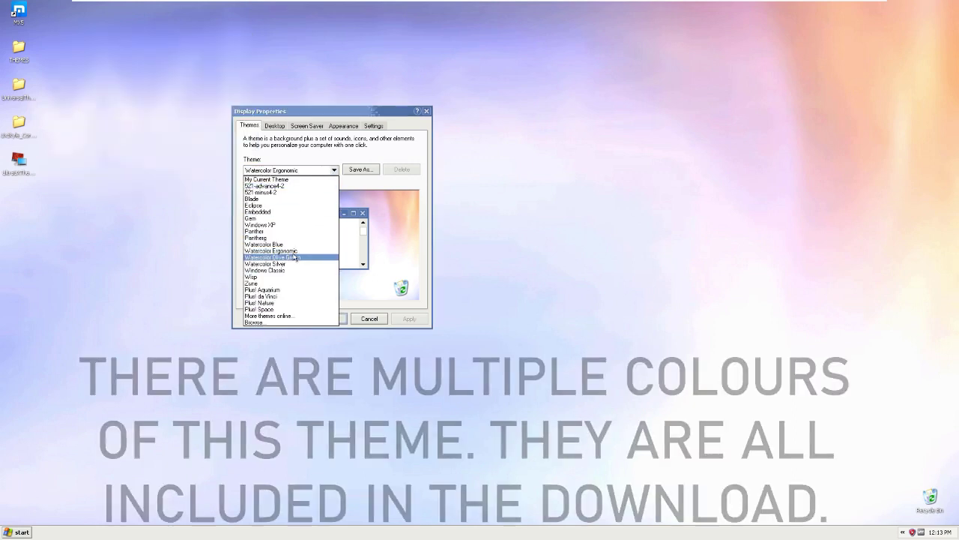
left_click(296, 249)
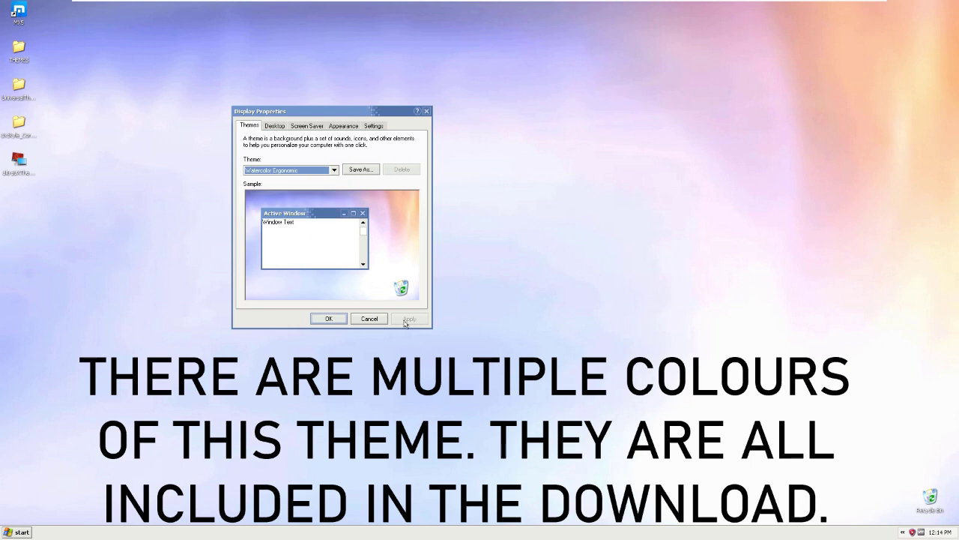
left_click(332, 171)
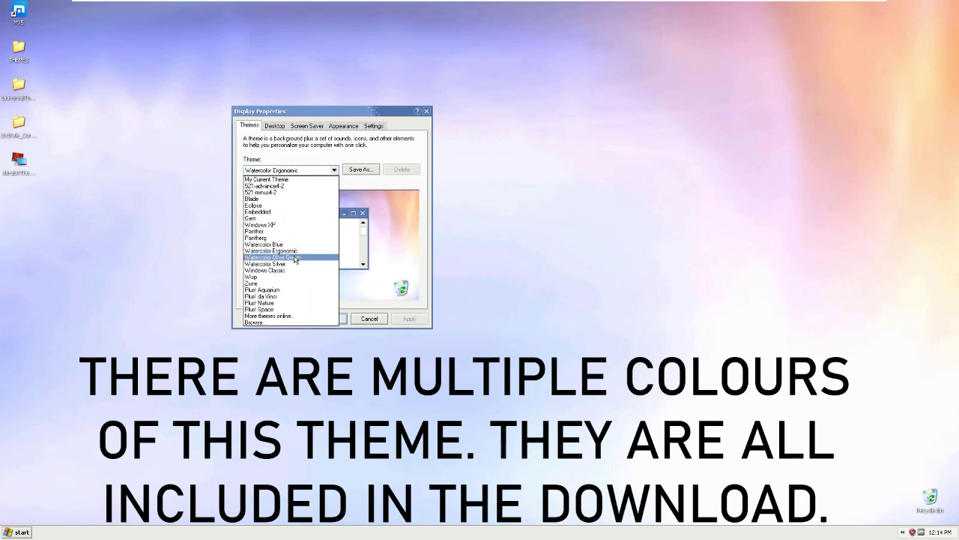
left_click(337, 257)
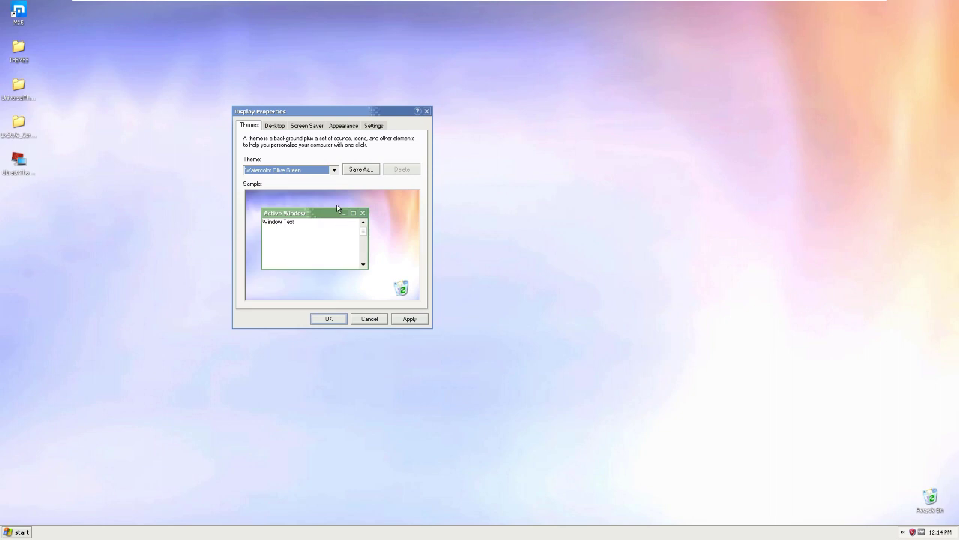
left_click(333, 171)
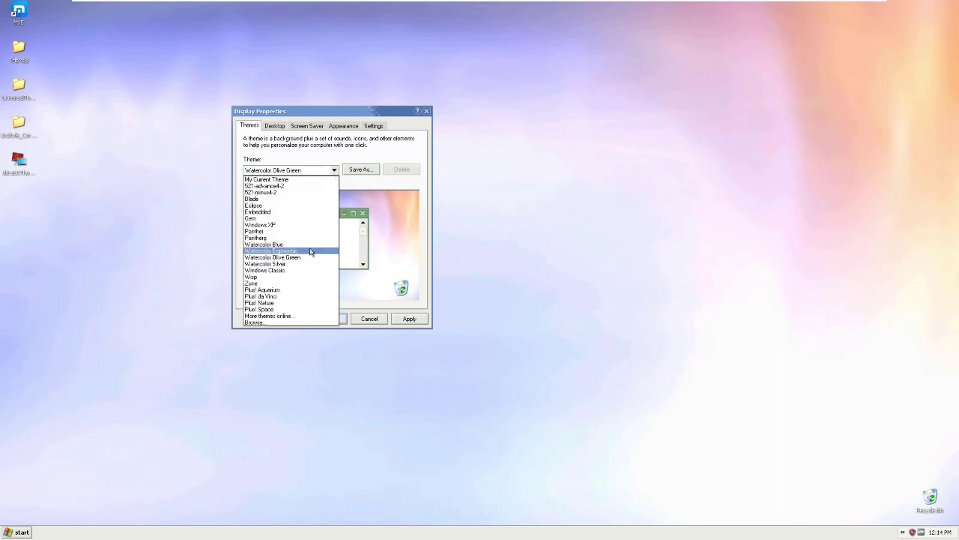
left_click(322, 171)
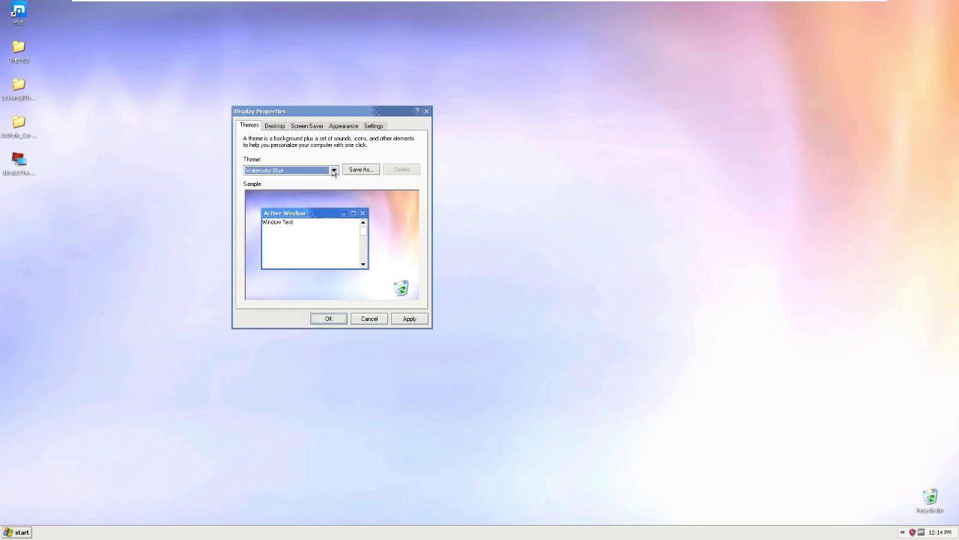
left_click(332, 171)
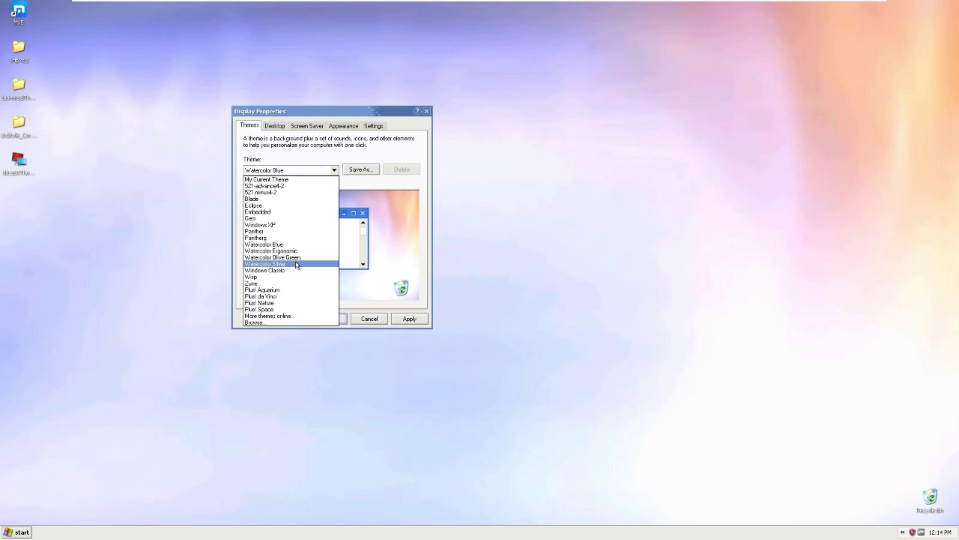
left_click(296, 264)
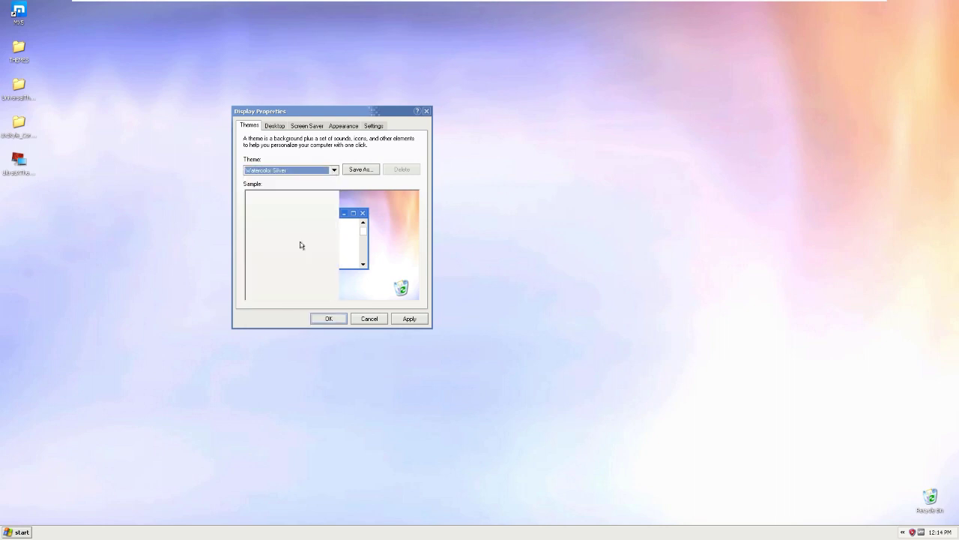
left_click(334, 171)
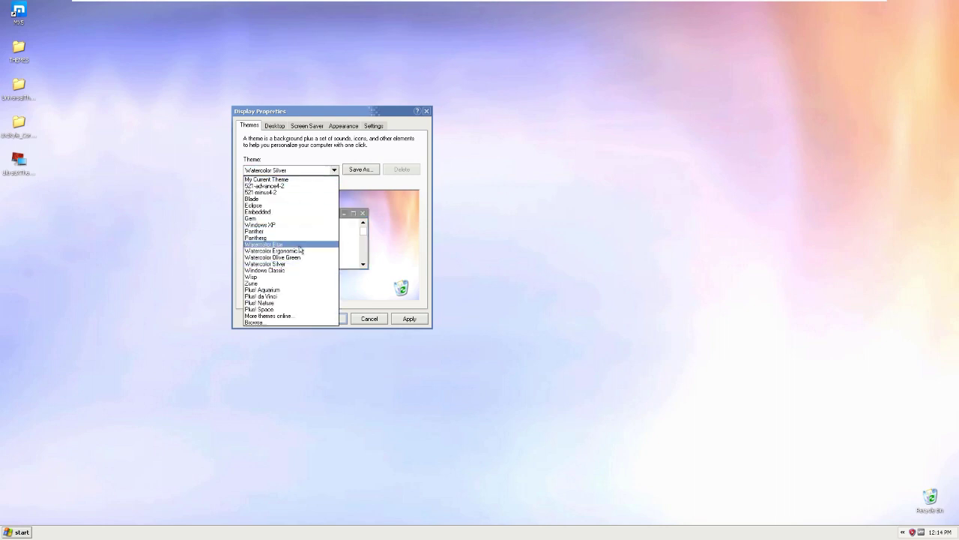
key("Return")
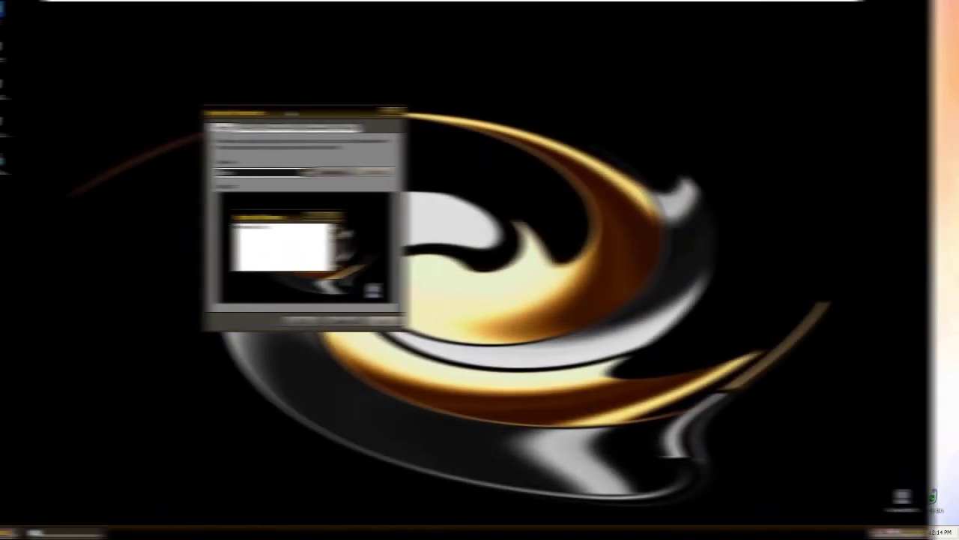
Reposition Display Properties and look through its Desktop, Screen Saver, Appearance and Settings pages under the Blade theme, returning to Themes
left_click_drag(291, 119, 185, 98)
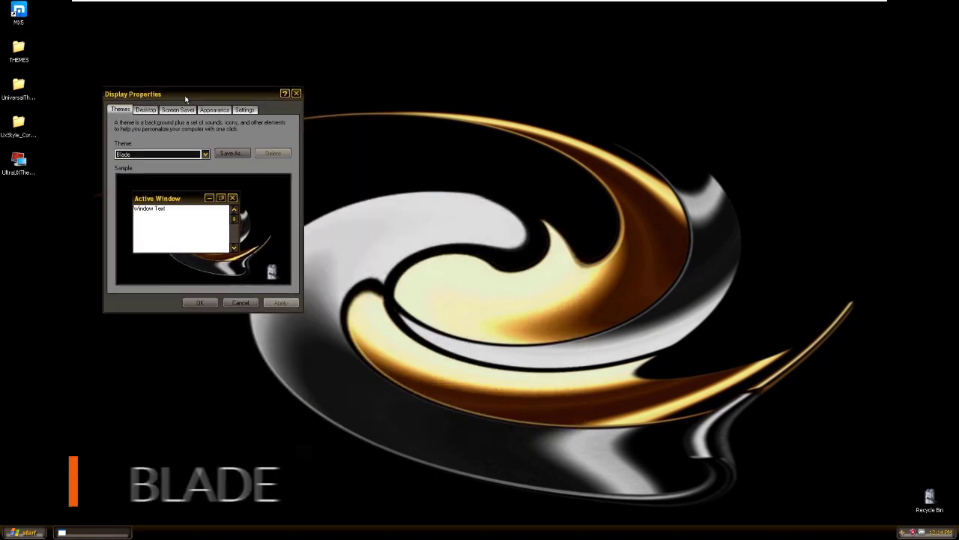
left_click(146, 110)
left_click(177, 109)
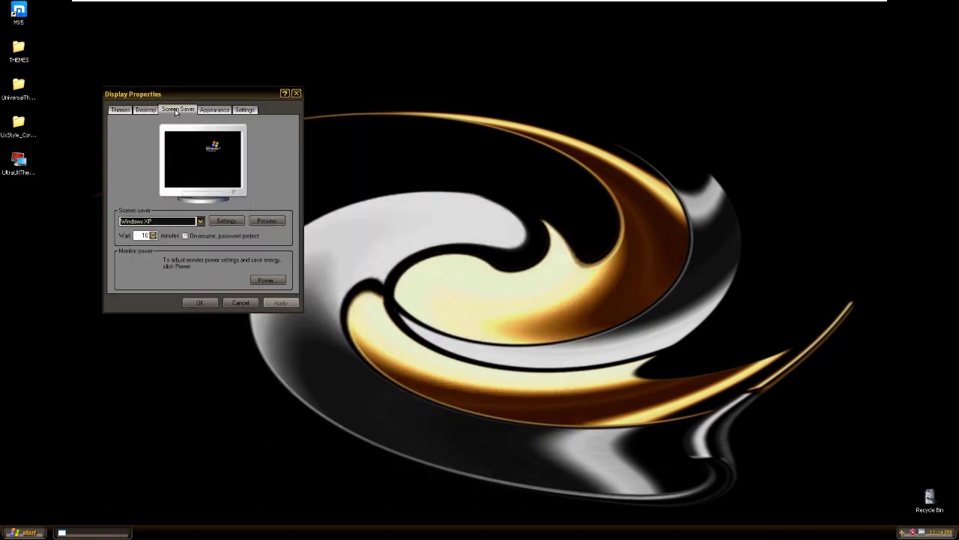
left_click(214, 110)
left_click(243, 109)
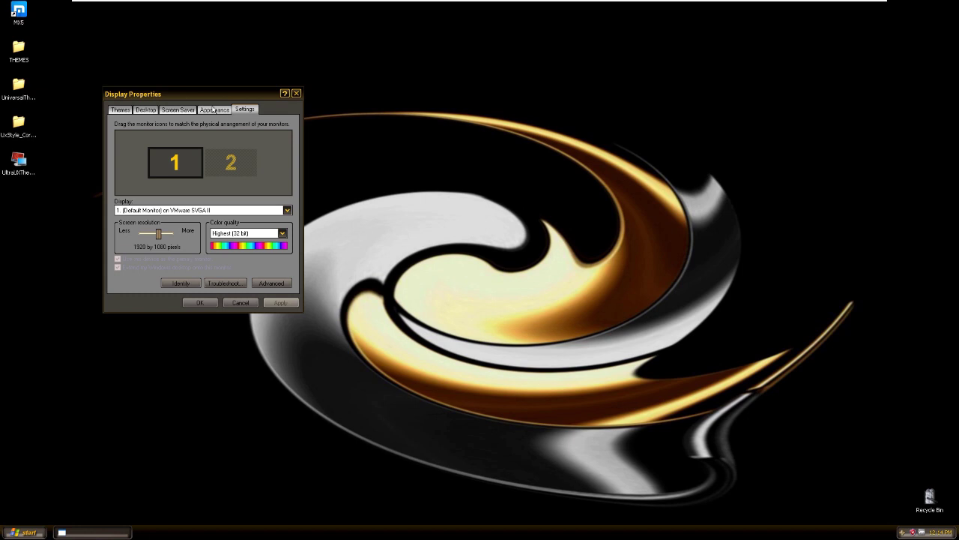
left_click(214, 109)
left_click(121, 109)
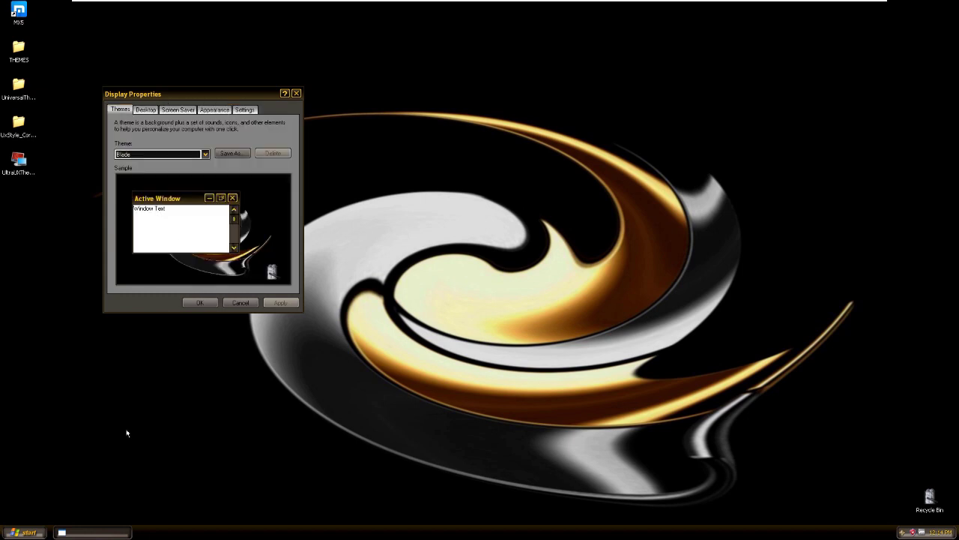
Examine the Start menu and its program list under Blade, and open My Documents clear of Display Properties
left_click(36, 528)
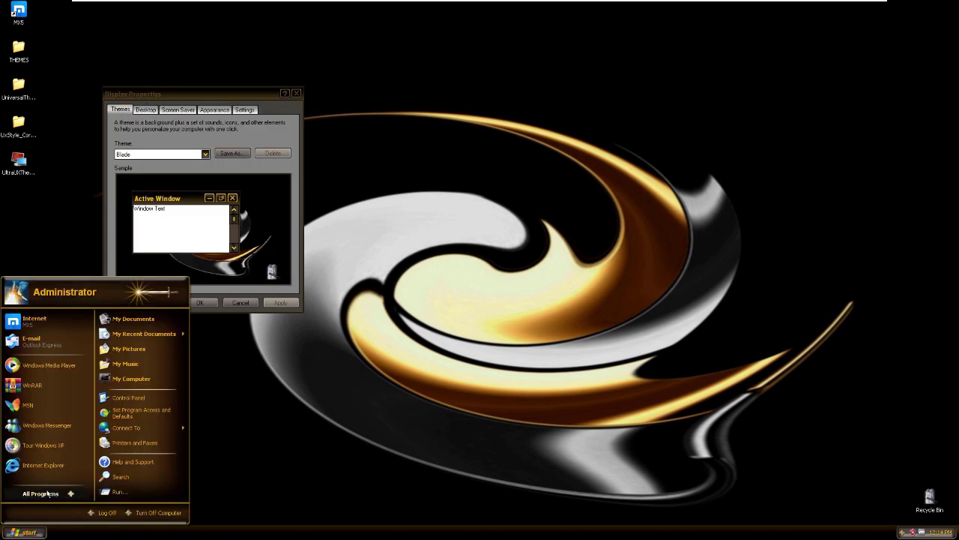
mouse_move(46, 494)
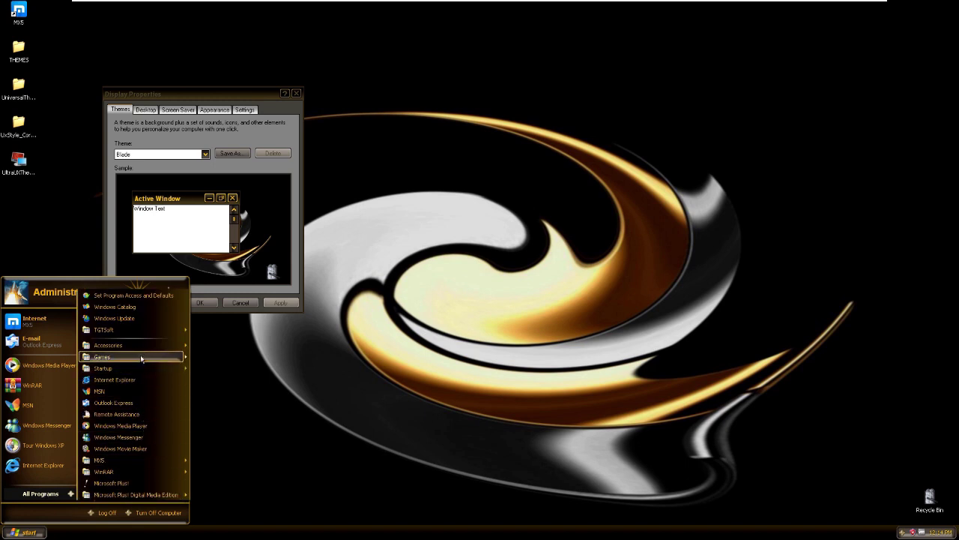
mouse_move(141, 347)
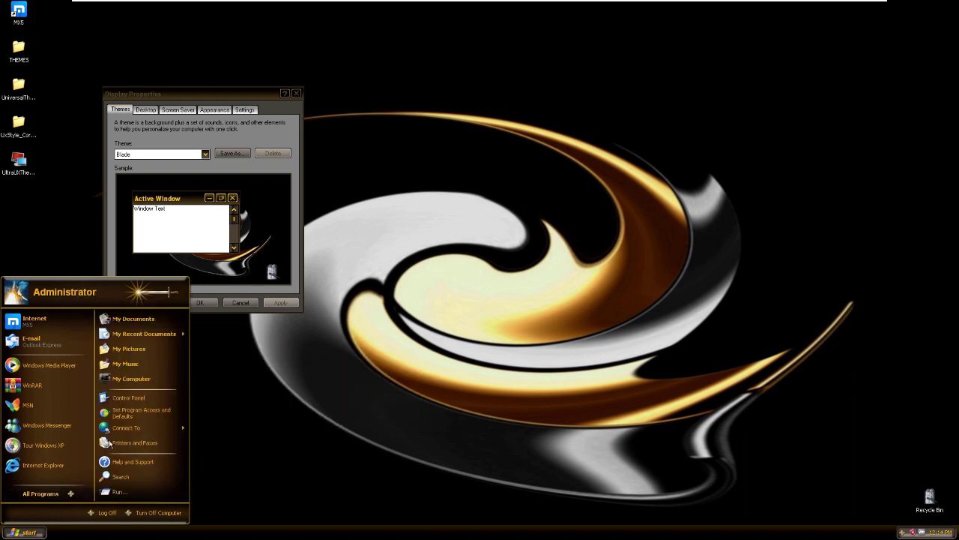
left_click(138, 319)
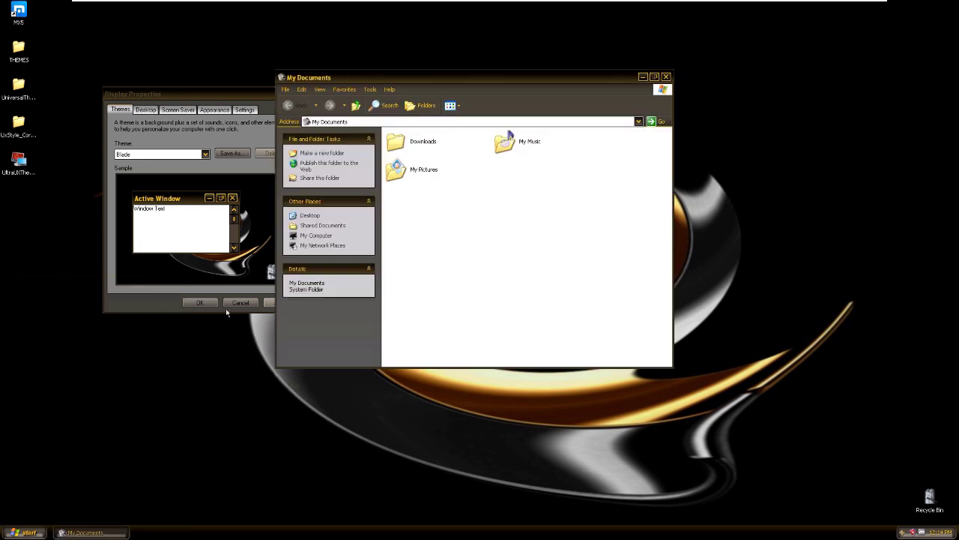
left_click_drag(324, 73, 395, 104)
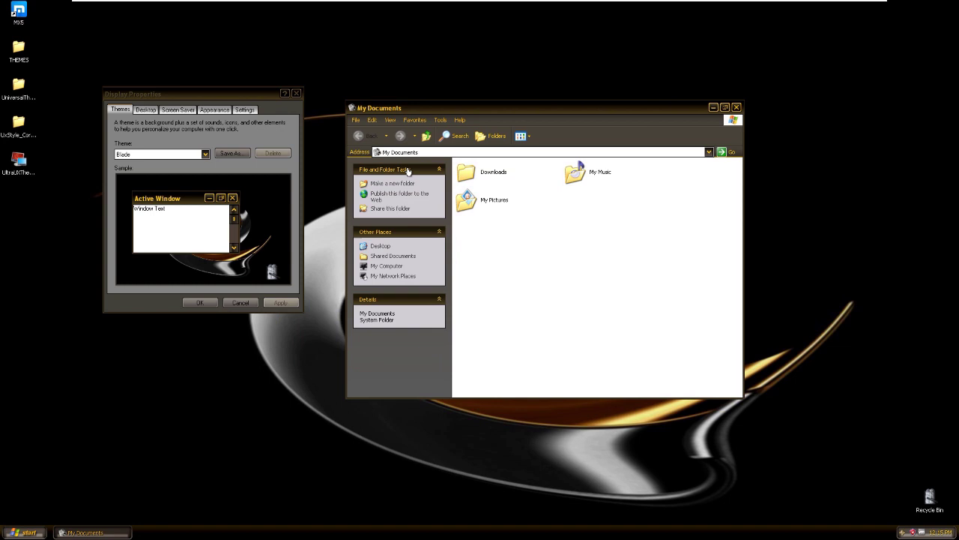
Browse the Downloads and My Pictures folders, and briefly view Sample Pictures as a slide show
double_click(495, 174)
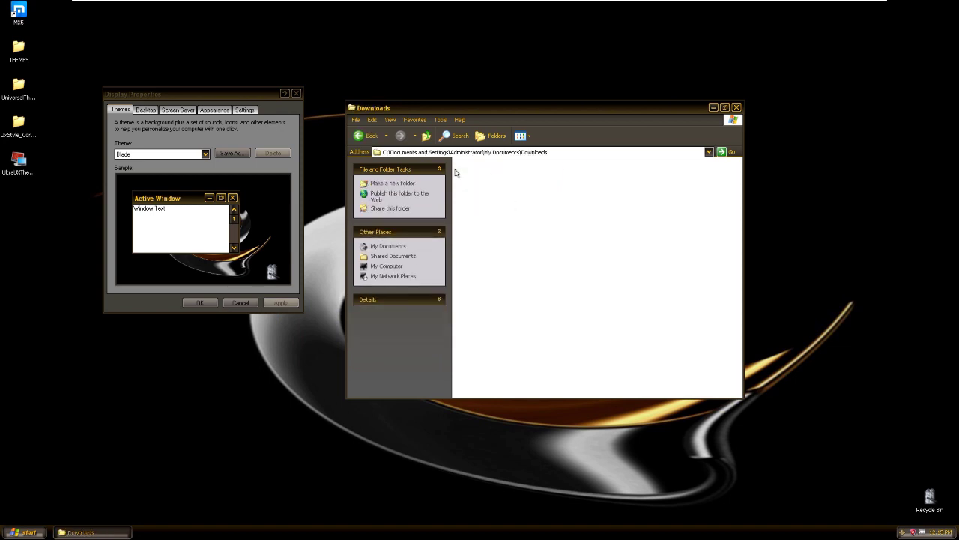
left_click(366, 136)
double_click(490, 203)
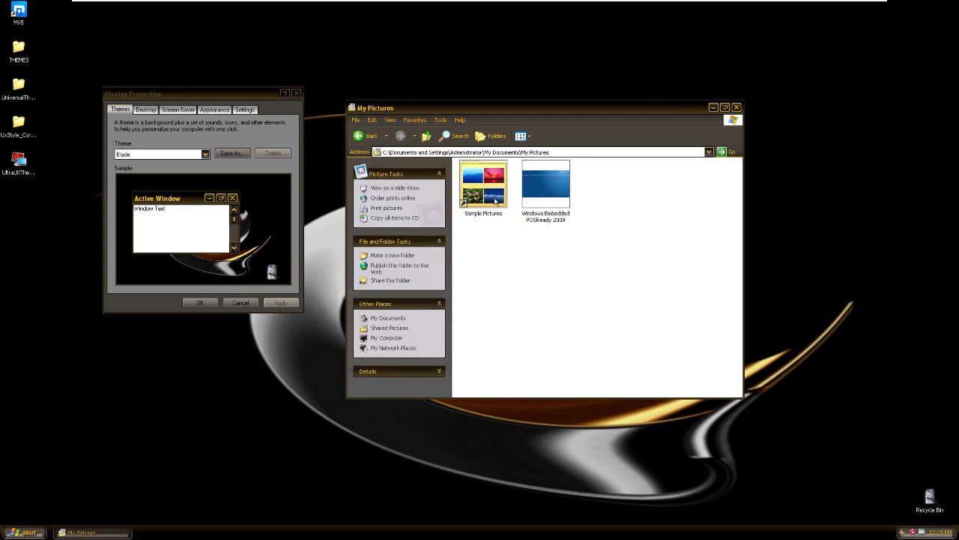
double_click(495, 201)
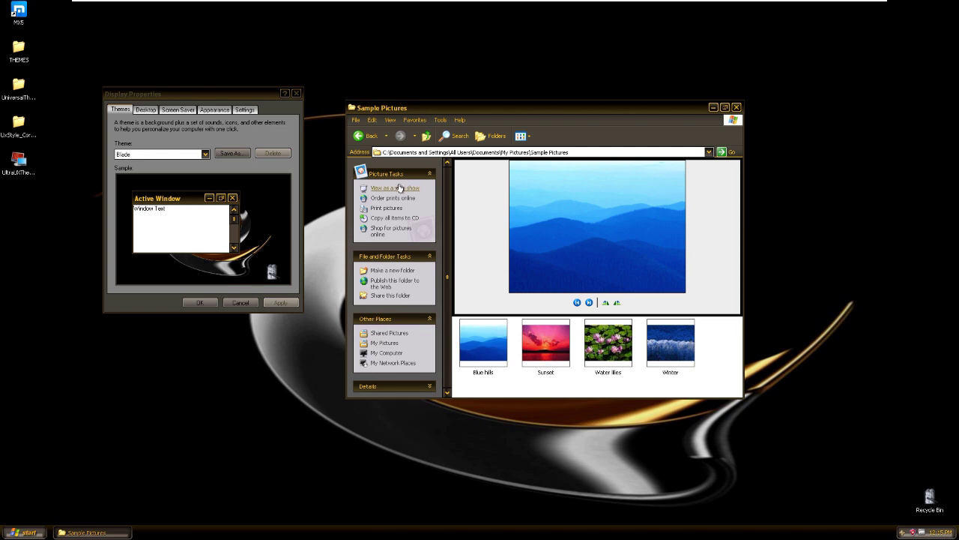
left_click(400, 188)
key("Escape")
Collapse and re-expand Picture Tasks repeatedly in the Sample Pictures window
left_click(429, 174)
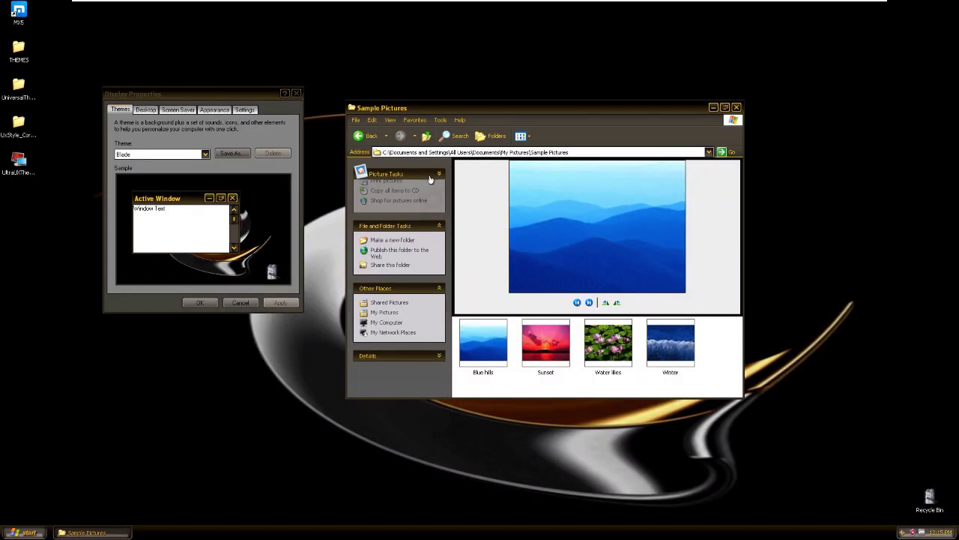
left_click(440, 175)
left_click(440, 174)
left_click(440, 175)
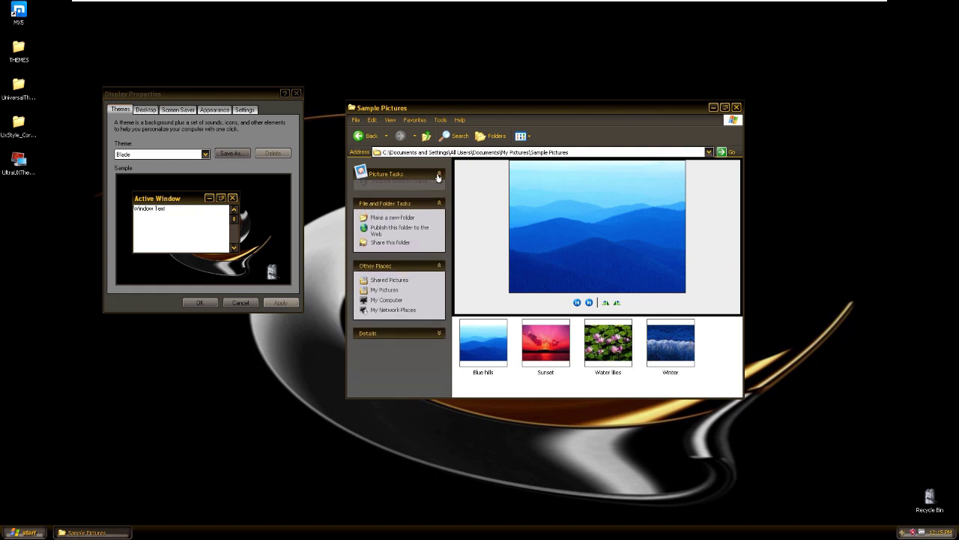
Examine the Date & Time, Time Zone and Internet Time pages of Date and Time Properties under Blade, and close the dialog
left_click(886, 533)
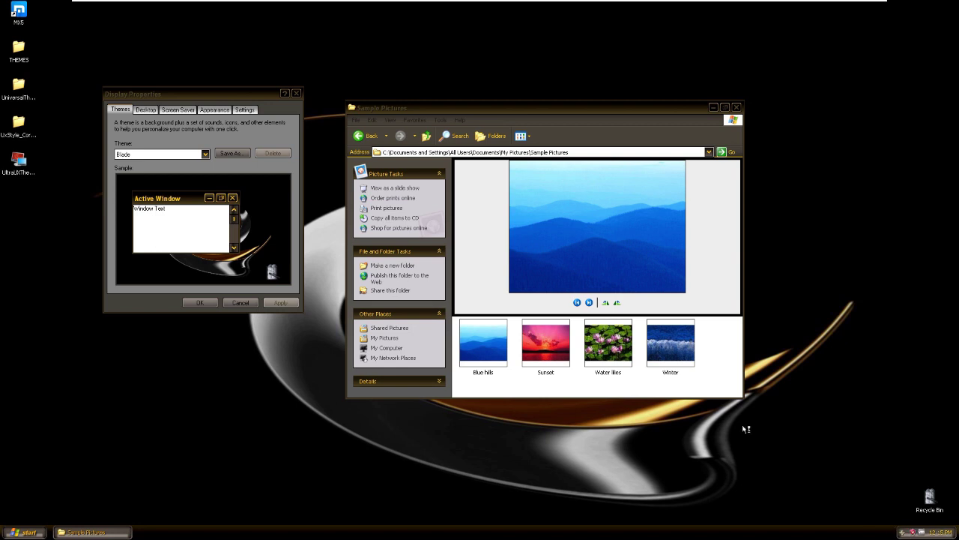
left_click_drag(92, 23, 179, 89)
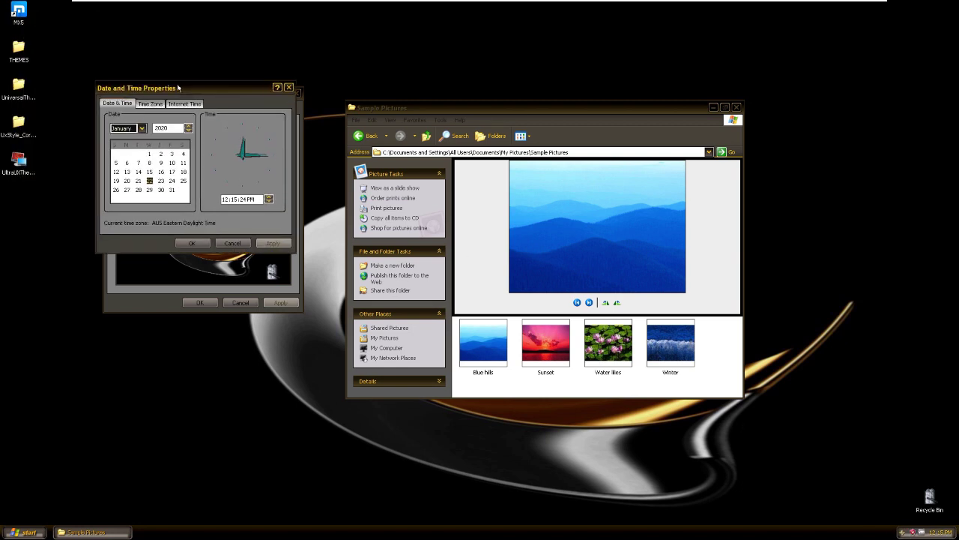
left_click(149, 103)
key("ctrl+Tab")
left_click(150, 103)
left_click(129, 104)
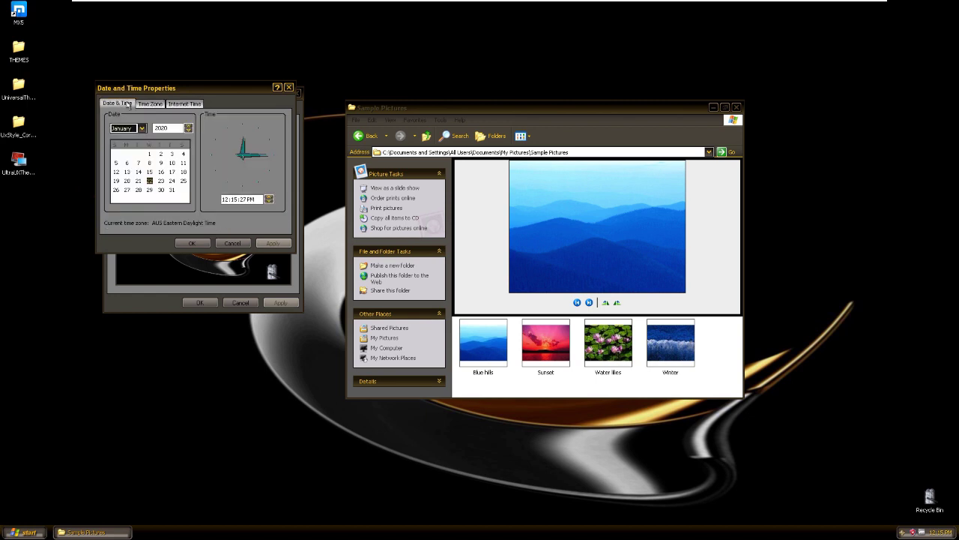
left_click(191, 243)
View the About Windows information under the Blade theme and close the Sample Pictures window
left_click(458, 121)
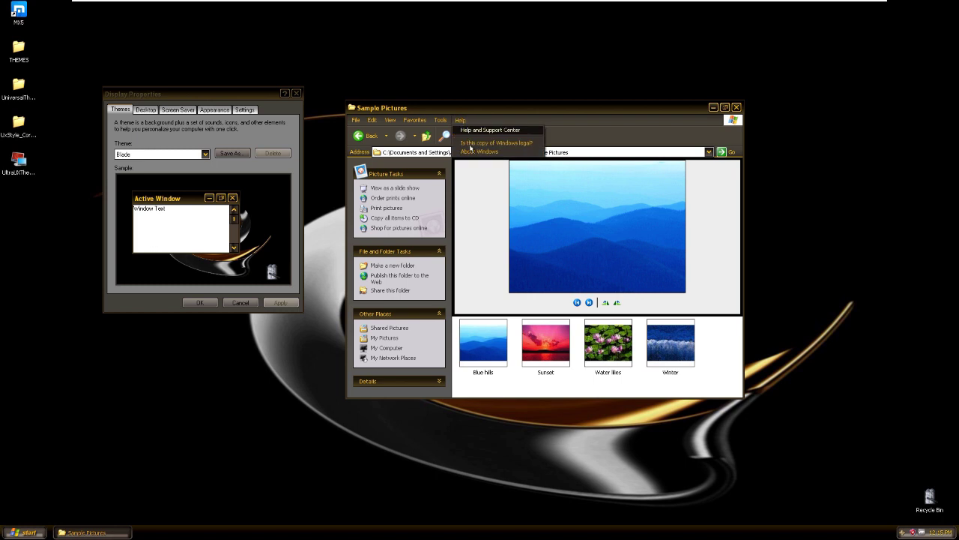
left_click(483, 150)
left_click_drag(422, 140, 127, 81)
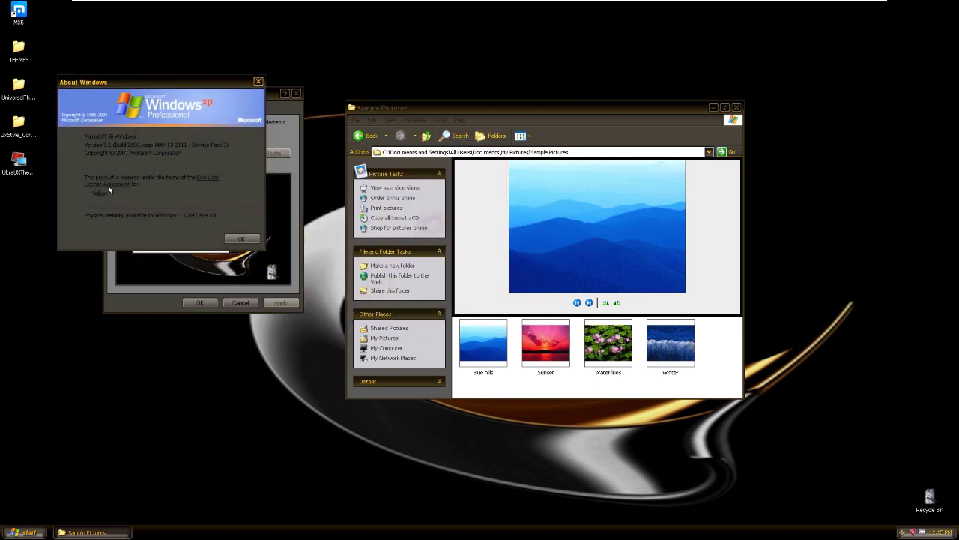
left_click(237, 241)
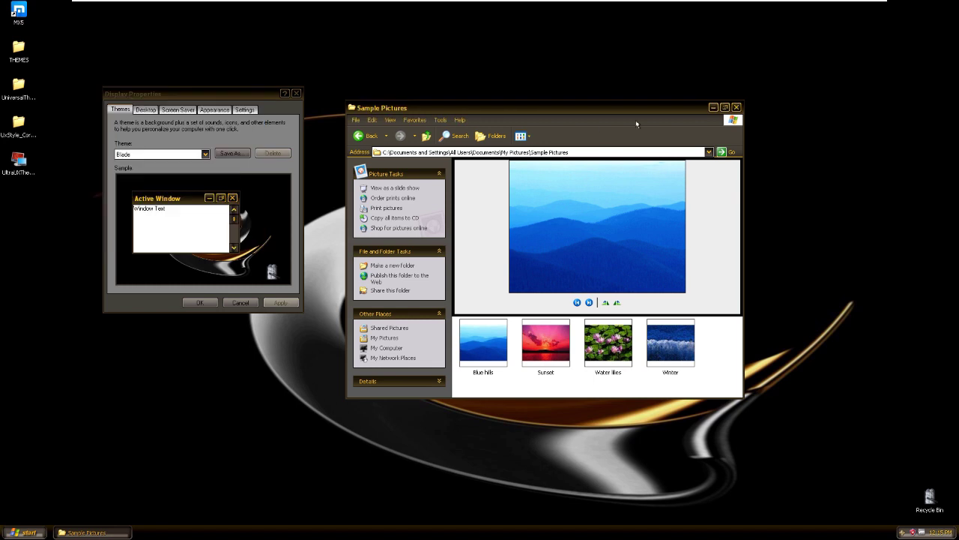
left_click(737, 108)
Move Display Properties and look through its Desktop, Screen Saver, Appearance and Settings pages under the Panther theme, returning to Appearance
left_click_drag(200, 94, 369, 81)
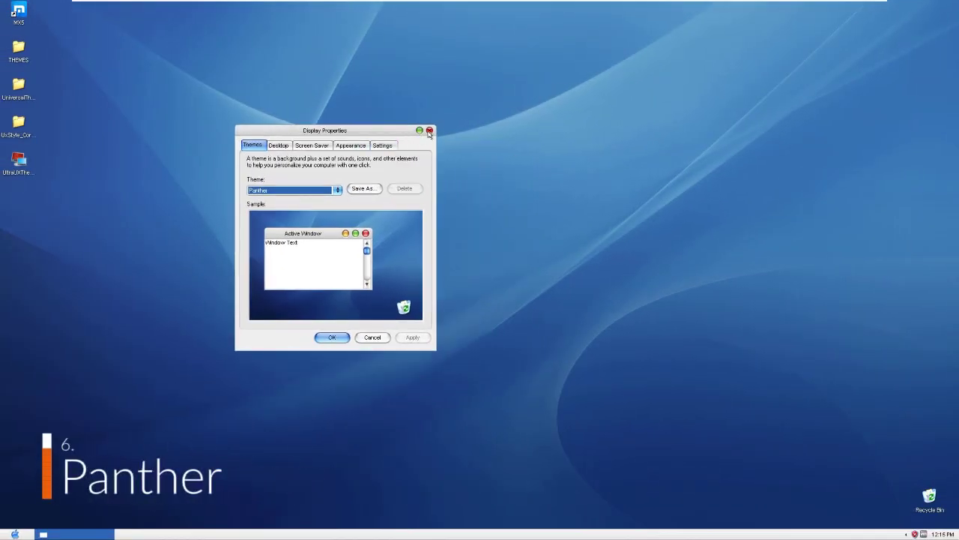
left_click(278, 144)
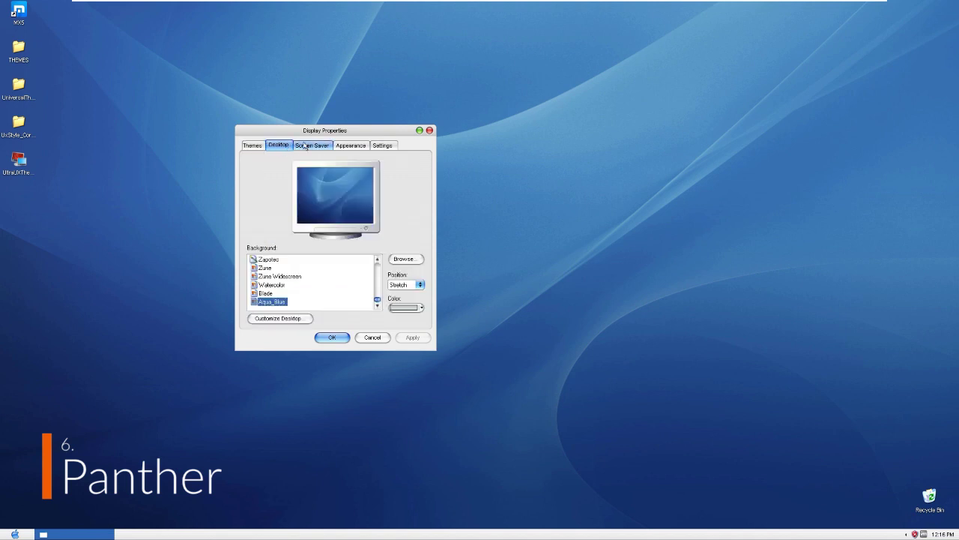
left_click(312, 145)
left_click(350, 145)
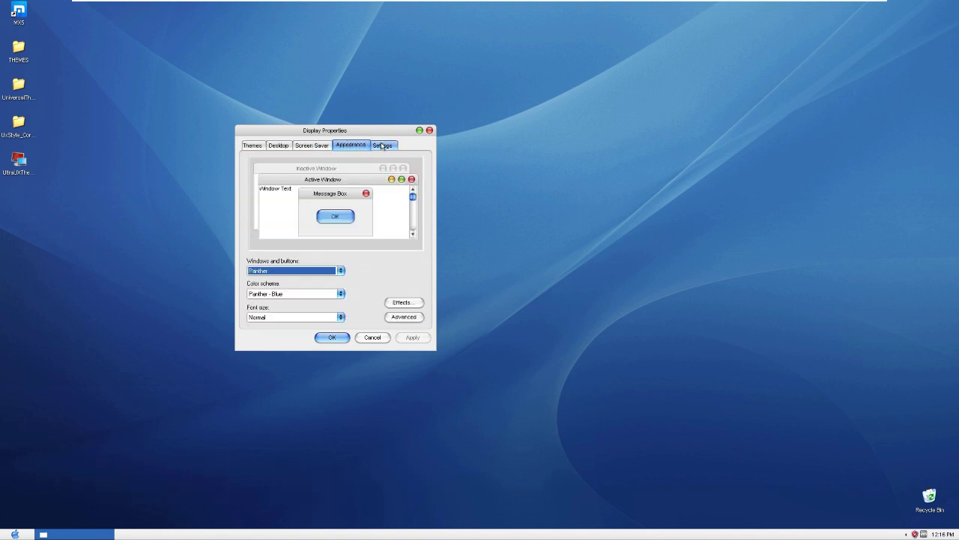
left_click(380, 146)
left_click(352, 144)
Open My Documents under the Panther theme, and collapse and re-expand File and Folder Tasks
left_click(17, 533)
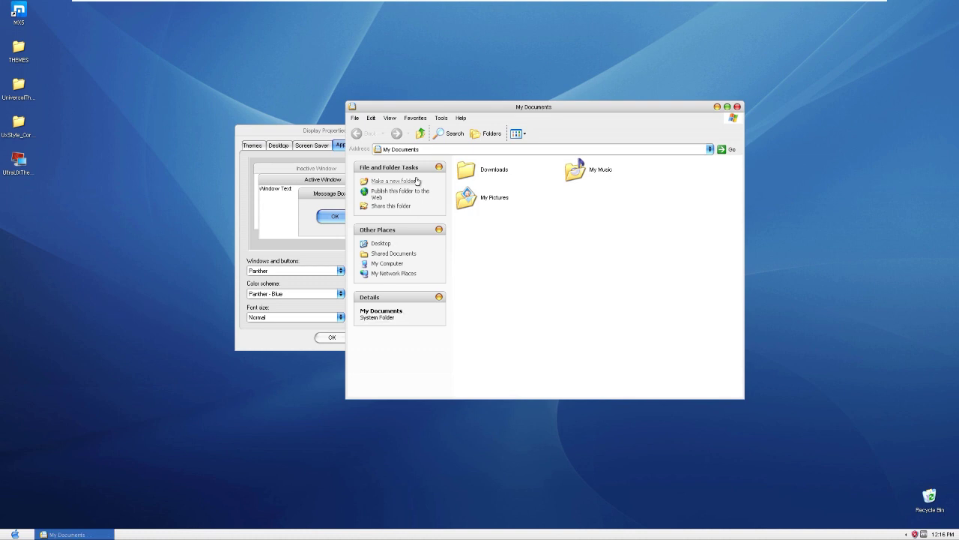
left_click(439, 167)
left_click(439, 167)
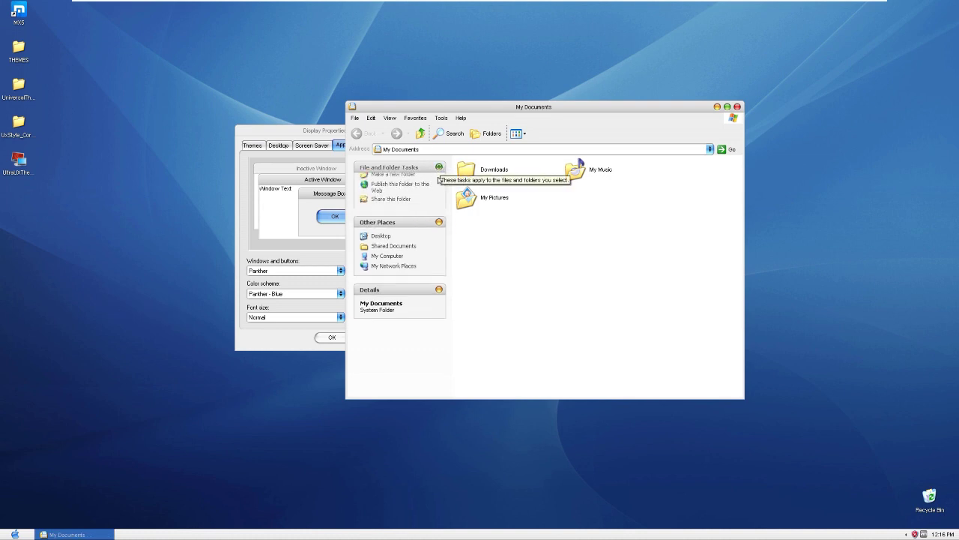
Toggle File and Folder Tasks, open Sample Pictures through My Pictures, and run and exit its slide show under the Panther theme
left_click(440, 167)
left_click(439, 168)
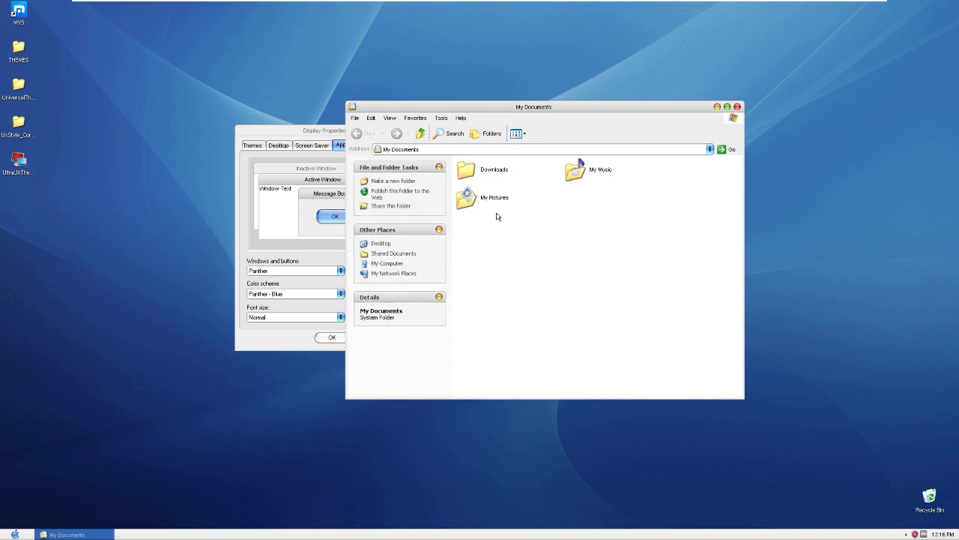
left_click_drag(477, 196, 479, 198)
double_click(479, 198)
double_click(488, 215)
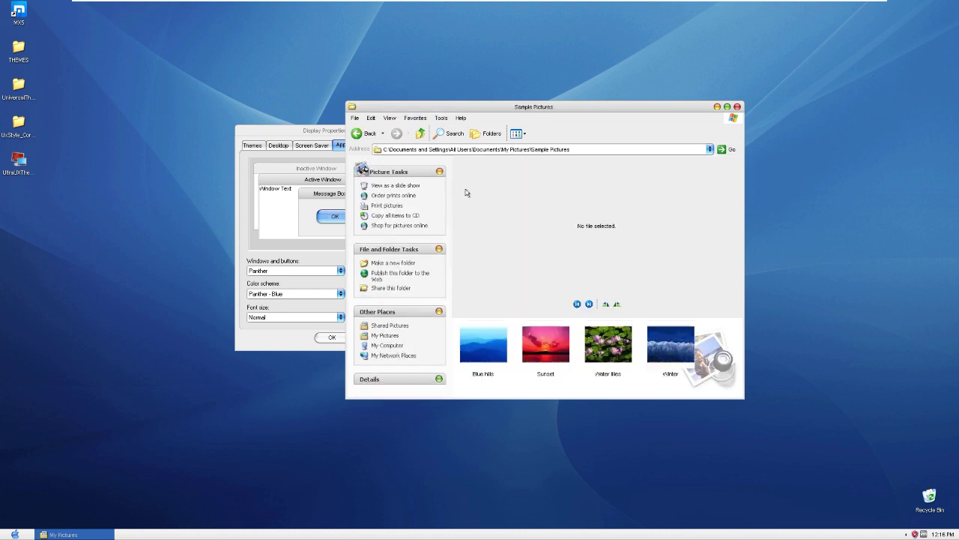
left_click(391, 186)
key("Escape")
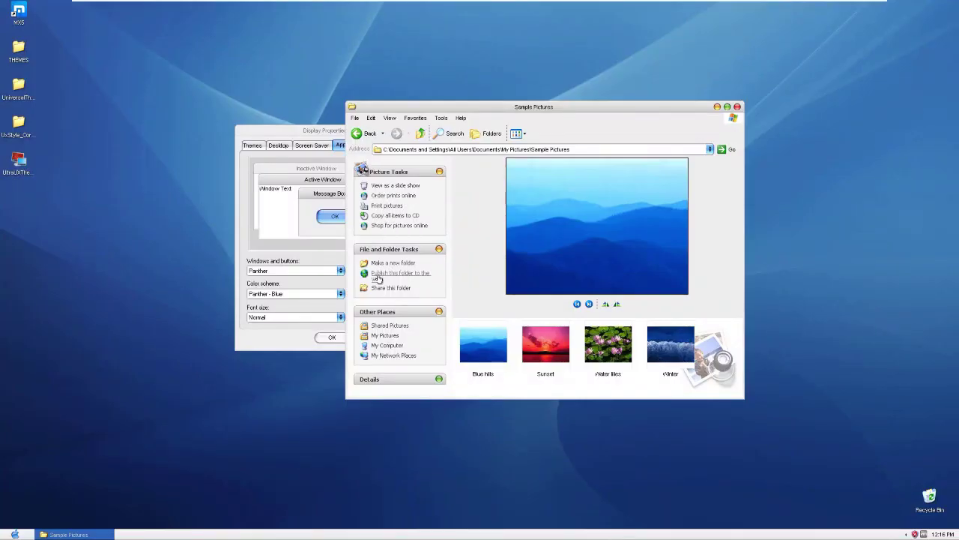
Expand and collapse the Details section of the Sample Pictures task pane
left_click(440, 380)
left_click(431, 346)
left_click(440, 380)
left_click_drag(448, 367, 449, 322)
scroll(434, 366, "down", 1)
left_click(431, 380)
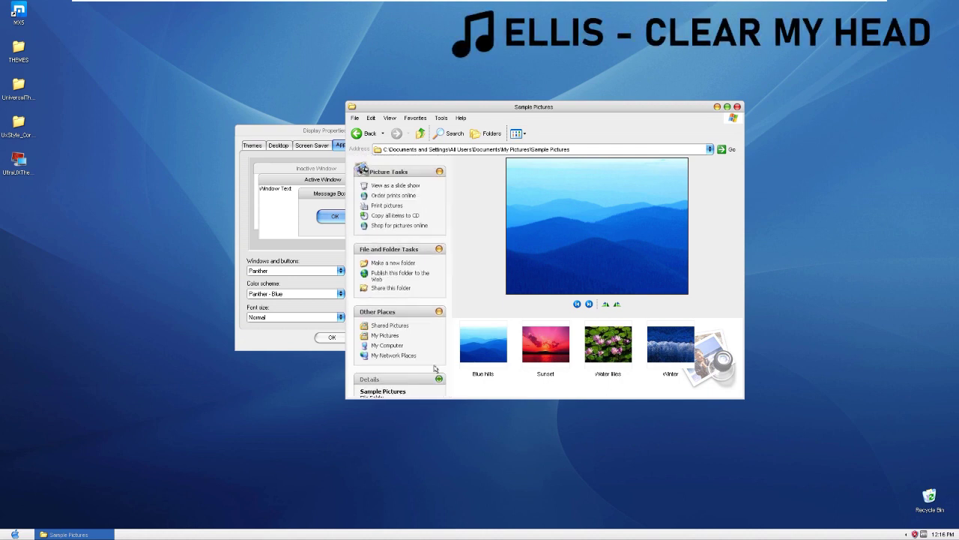
View the About Windows information under the Panther theme, moving the dialog clear of Sample Pictures before closing it
left_click(461, 118)
left_click(472, 151)
left_click_drag(469, 137, 197, 92)
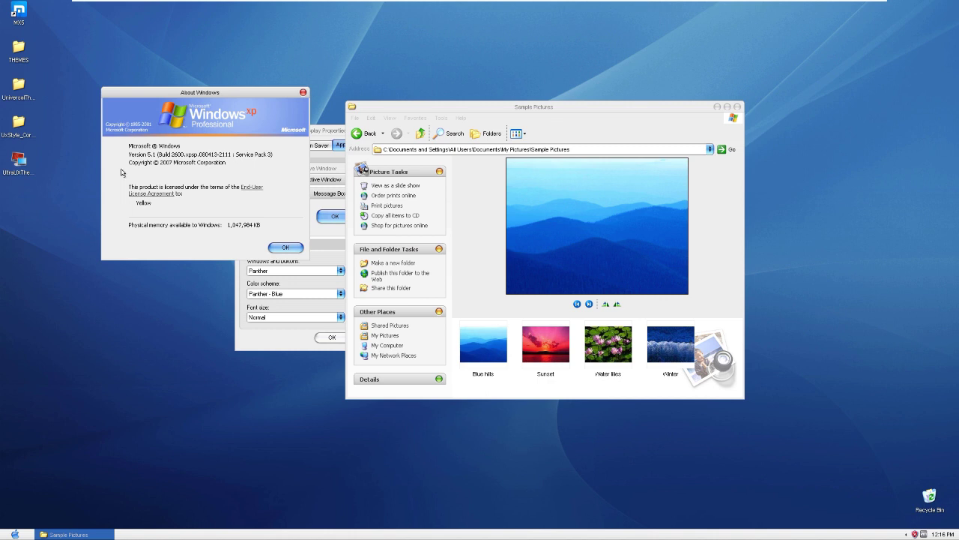
left_click(285, 248)
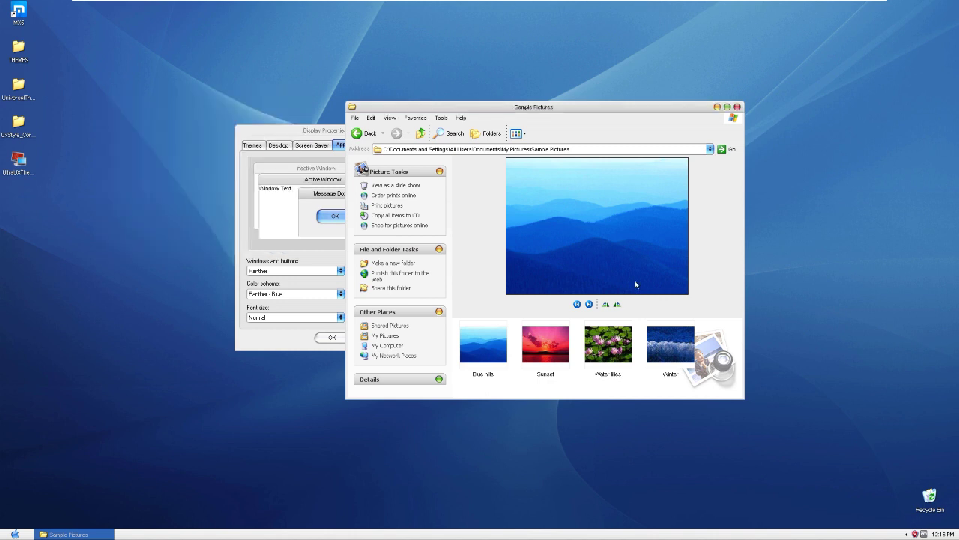
Show and hide the hidden notification area icons under the Panther theme
left_click(906, 534)
left_click(880, 534)
left_click(882, 533)
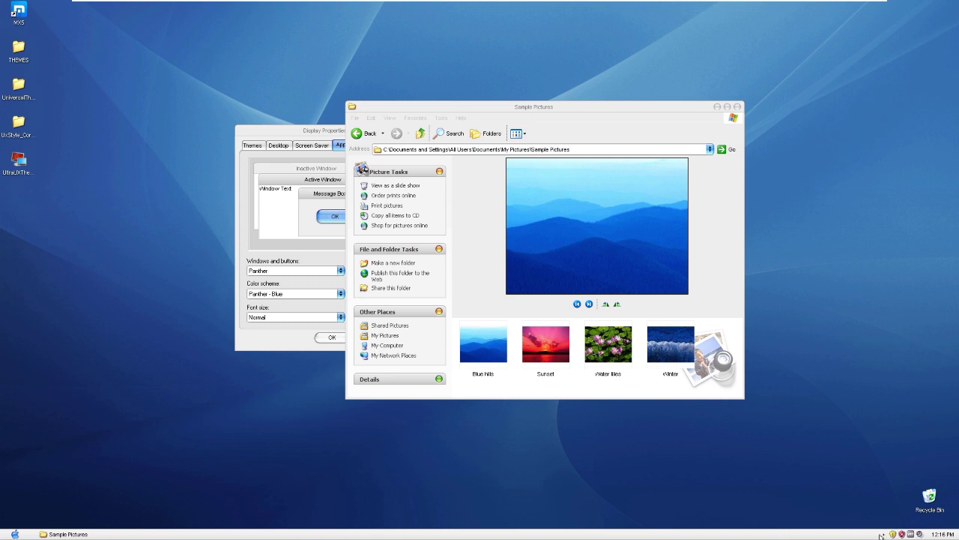
Look through the Time Zone, Internet Time and Date & Time pages of Date and Time Properties under Panther, and close the dialog
double_click(939, 534)
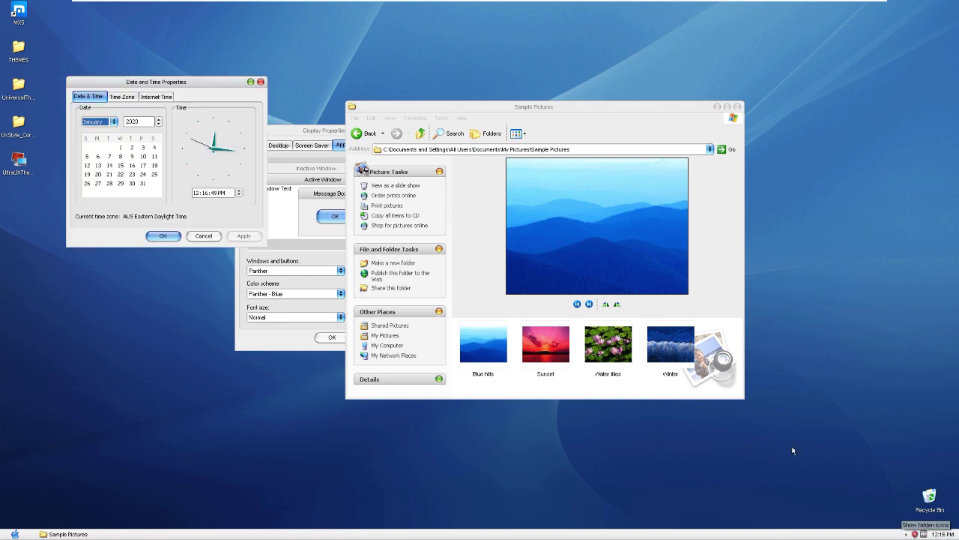
left_click(117, 98)
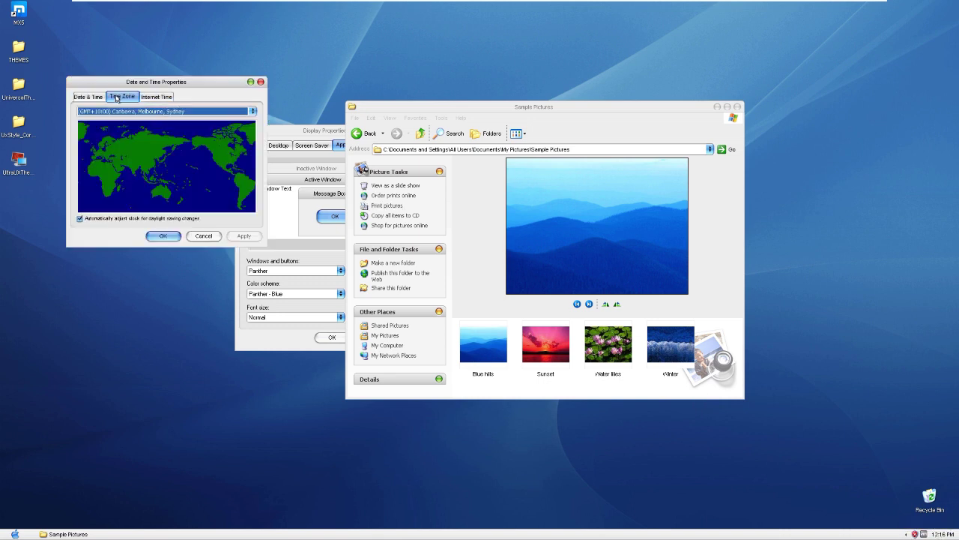
left_click(147, 98)
left_click(126, 99)
left_click(88, 96)
left_click(162, 237)
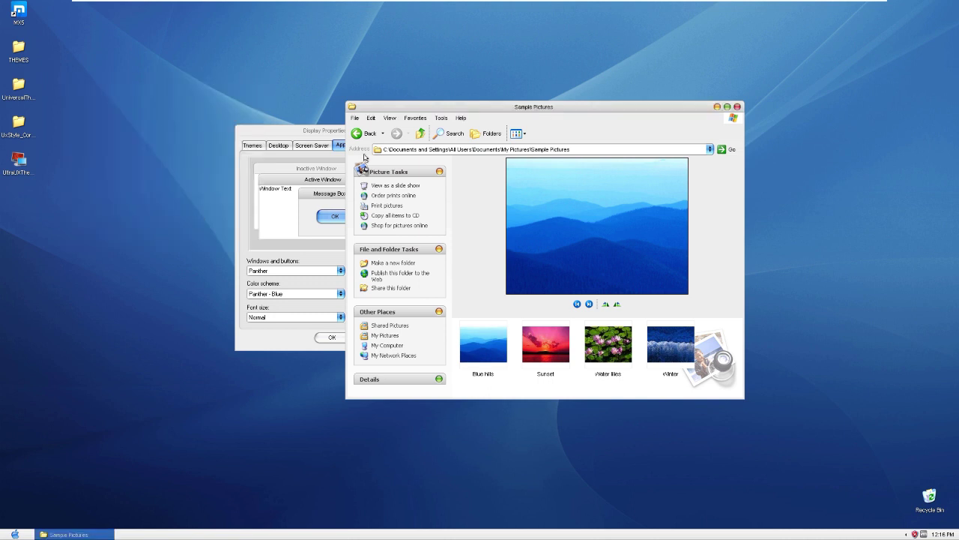
Close the Sample Pictures window and apply the Panther - Graphite color scheme in Display Properties
left_click(739, 106)
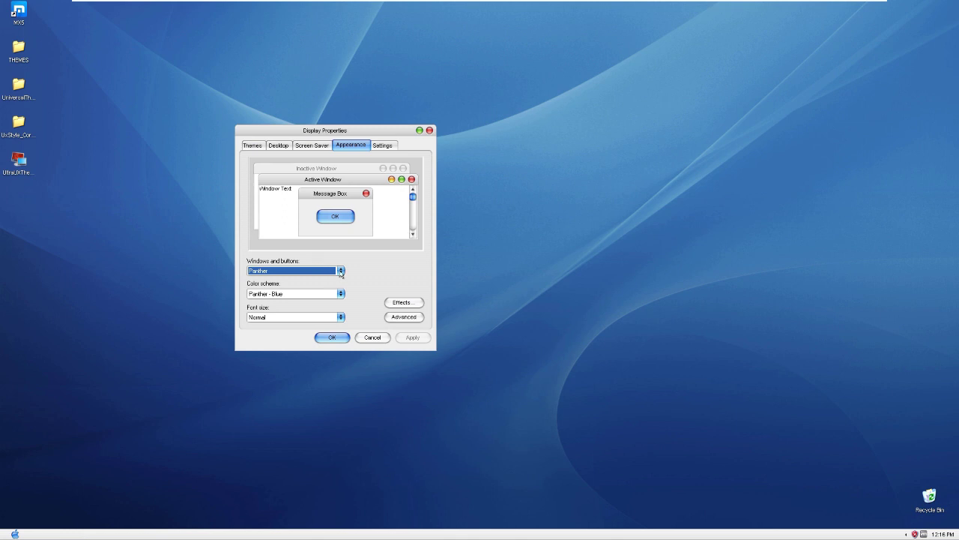
left_click(341, 293)
left_click(305, 318)
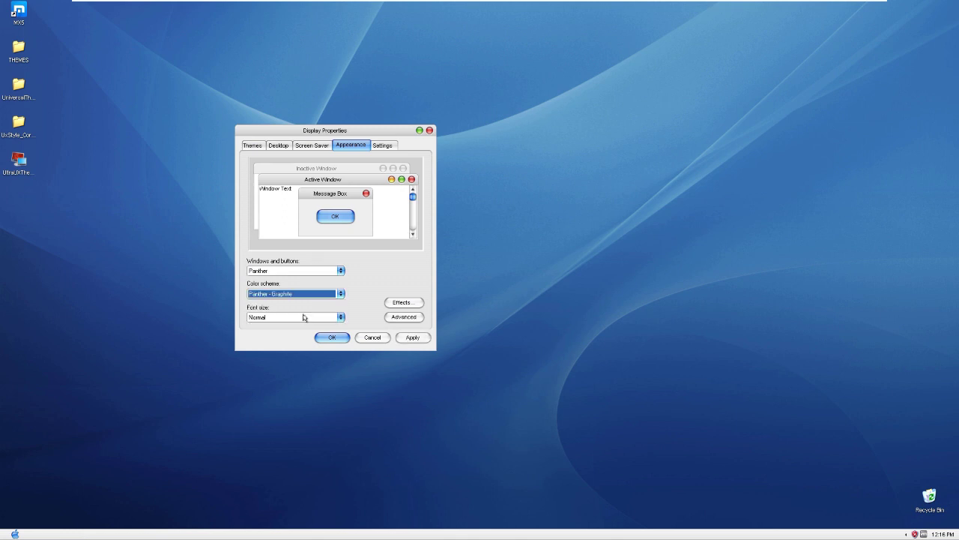
left_click(398, 336)
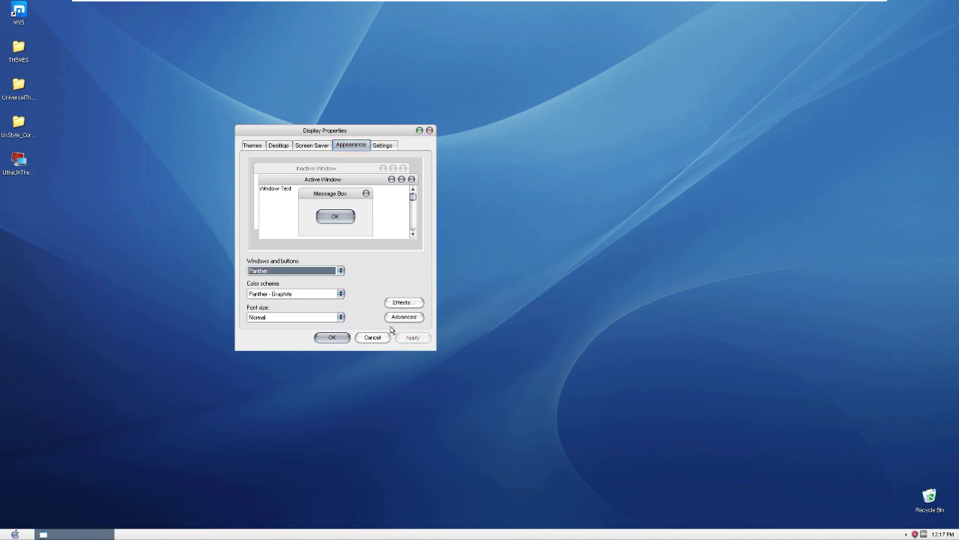
Examine the Start menu and My Documents under Panther - Graphite, close the window and return to the Themes page
left_click(15, 533)
mouse_move(38, 501)
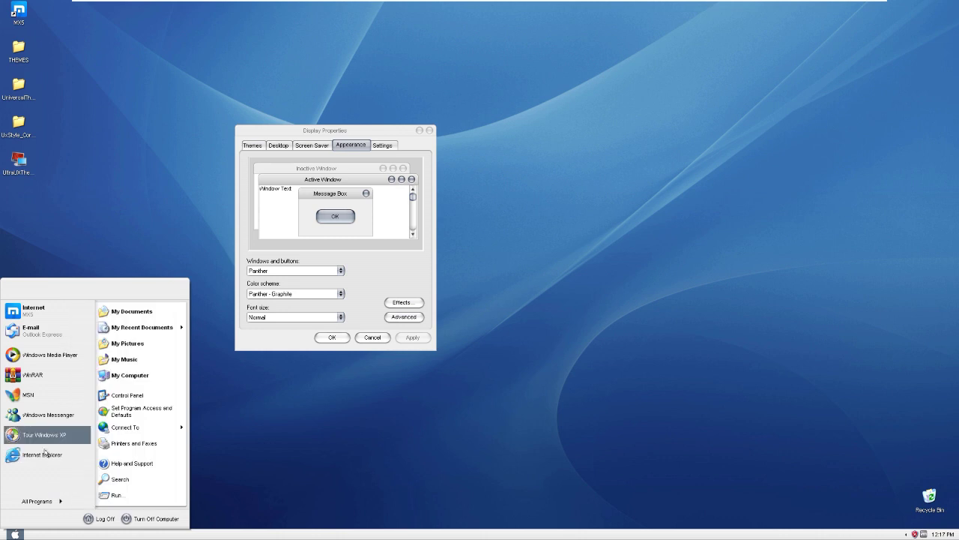
left_click_drag(135, 312, 135, 314)
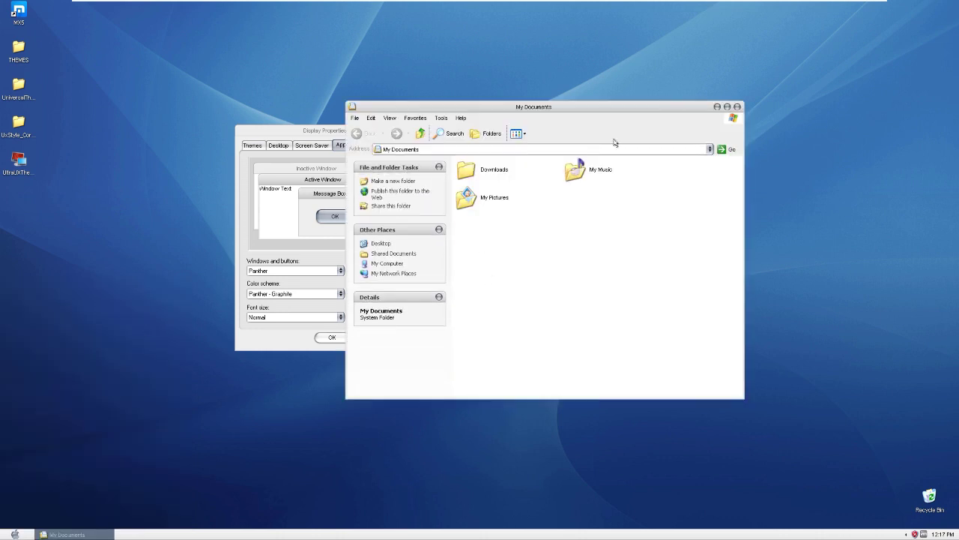
left_click(737, 106)
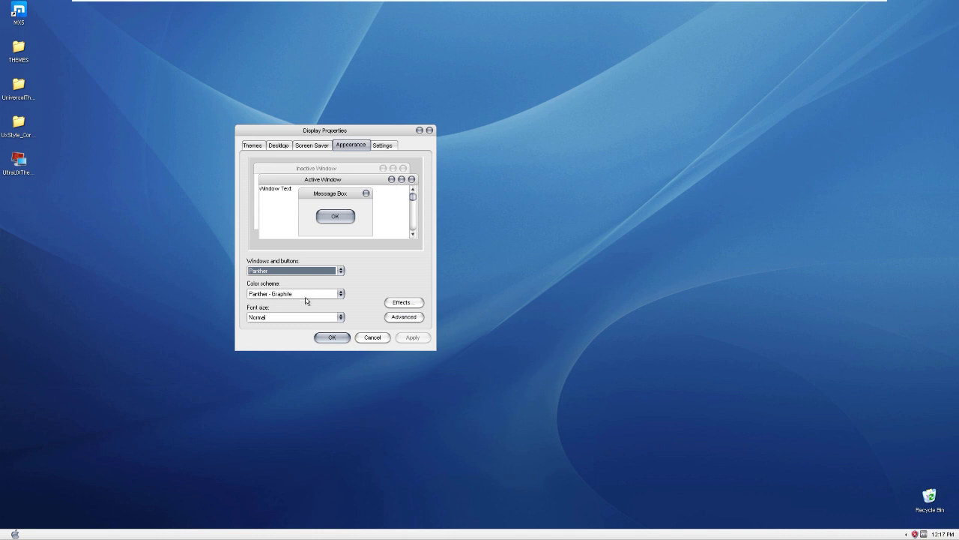
left_click(257, 147)
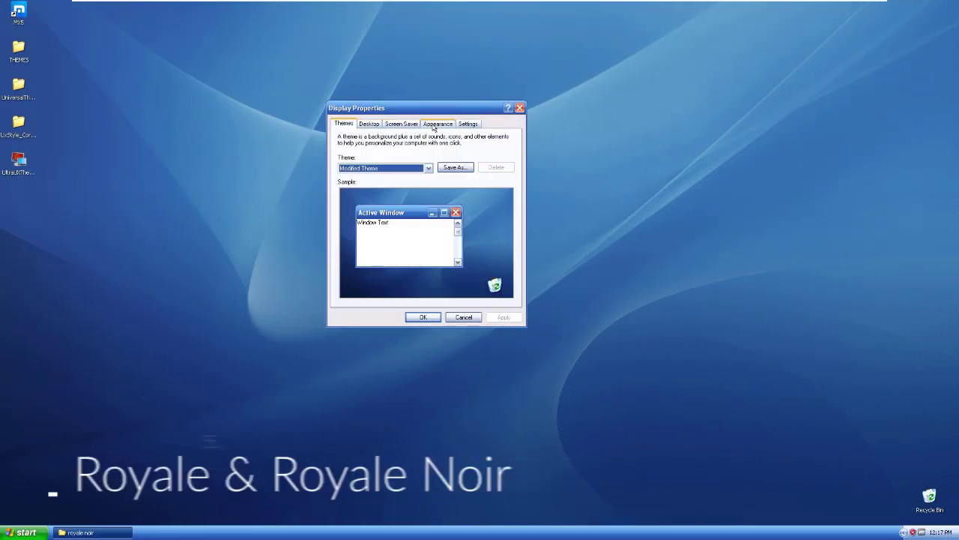
View the Appearance page and Start menu under the Royale theme, and open Sample Pictures through My Documents and My Pictures
left_click(435, 125)
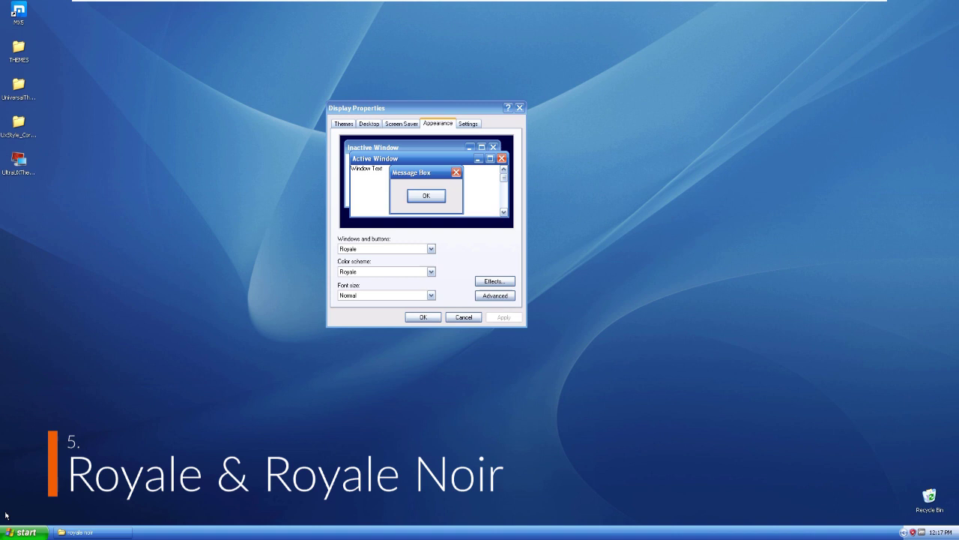
left_click(16, 531)
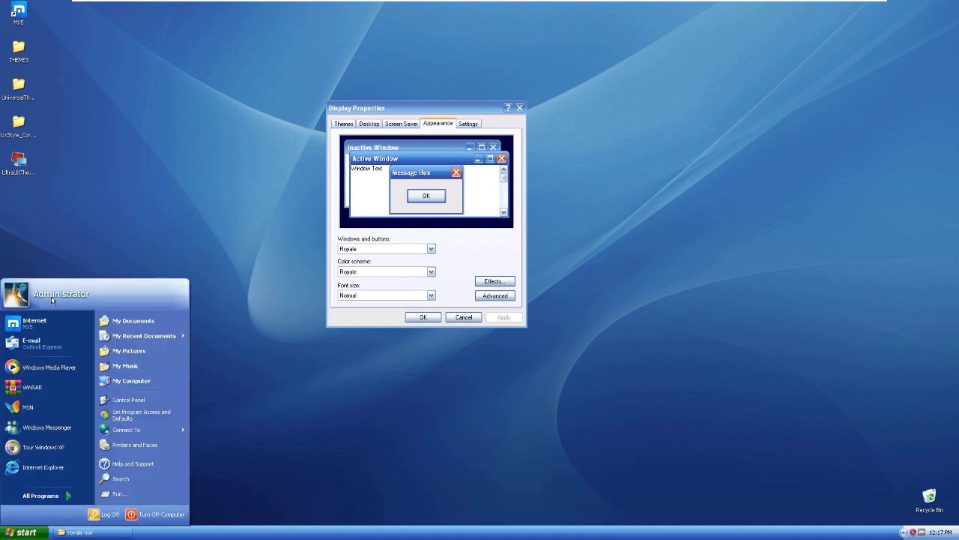
left_click(132, 321)
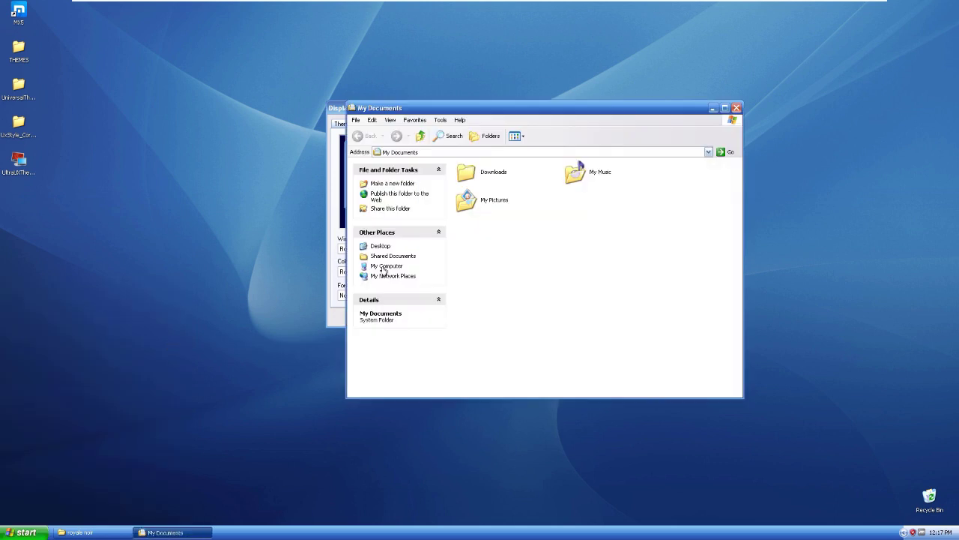
left_click(482, 197)
double_click(501, 193)
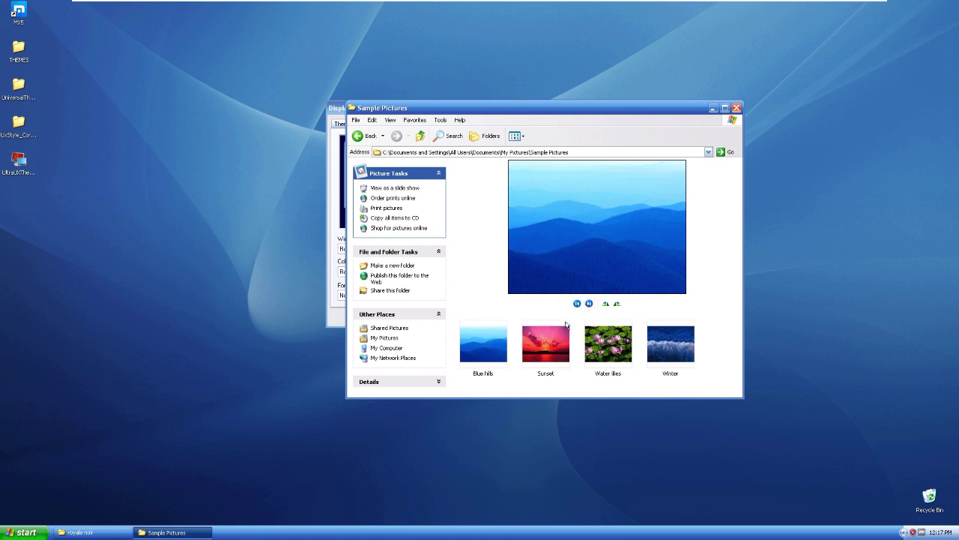
View the About Windows information under the Royale theme, and close the dialog and the Sample Pictures window
left_click(459, 120)
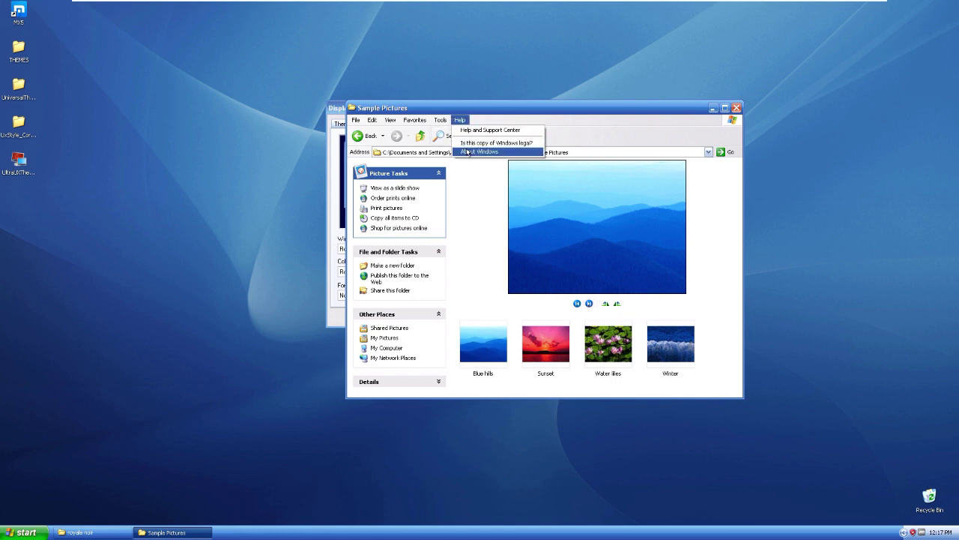
left_click(471, 153)
left_click_drag(457, 145, 214, 142)
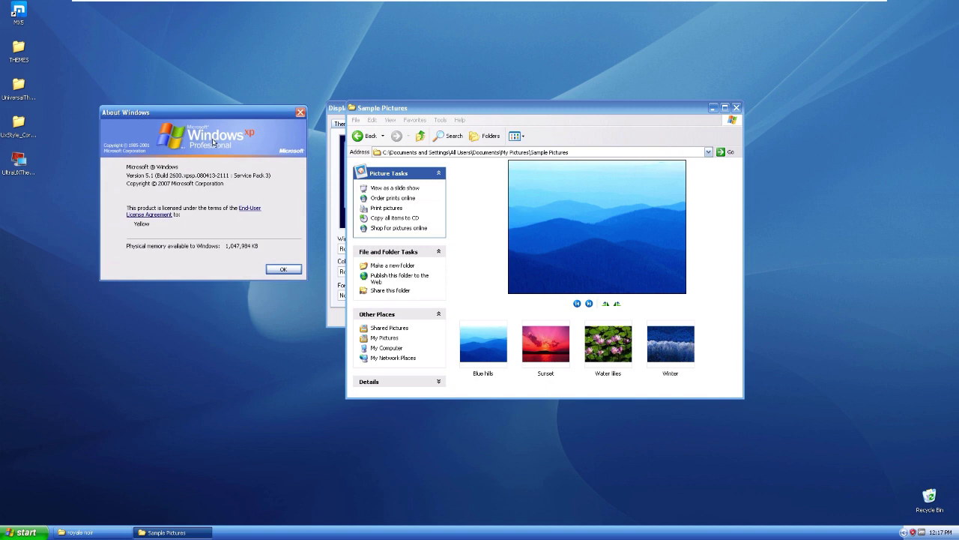
left_click(277, 269)
left_click(737, 108)
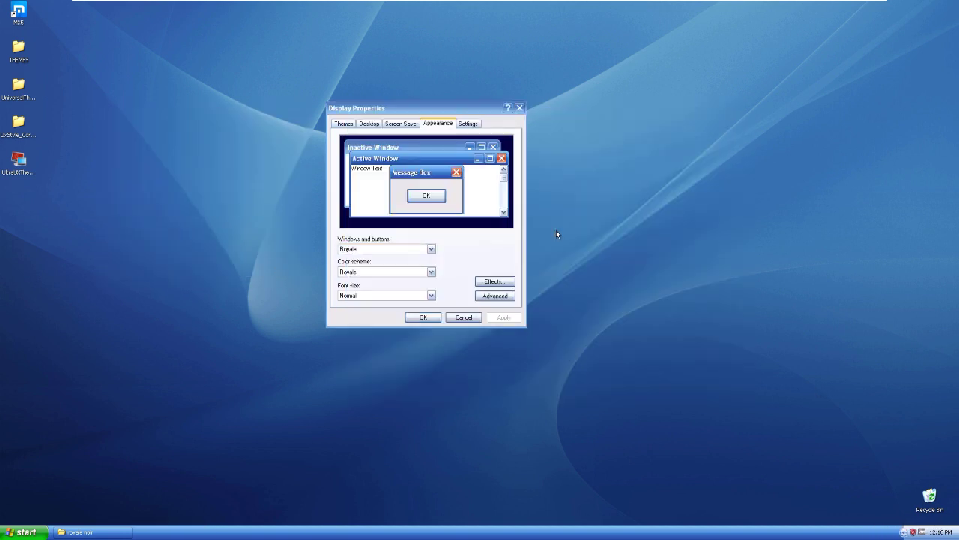
Apply the Royale Noir color scheme and reposition the Display Properties dialog
left_click(407, 271)
left_click(426, 289)
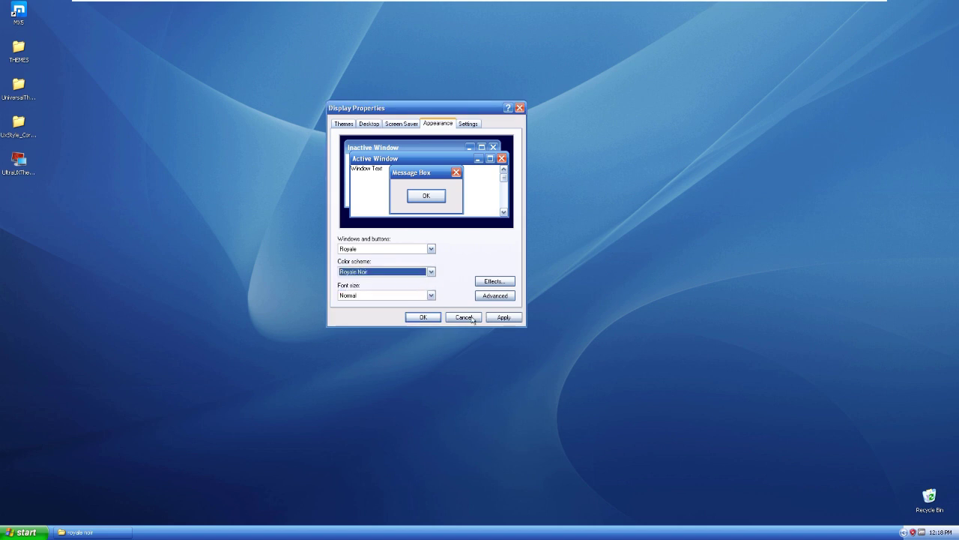
left_click(500, 317)
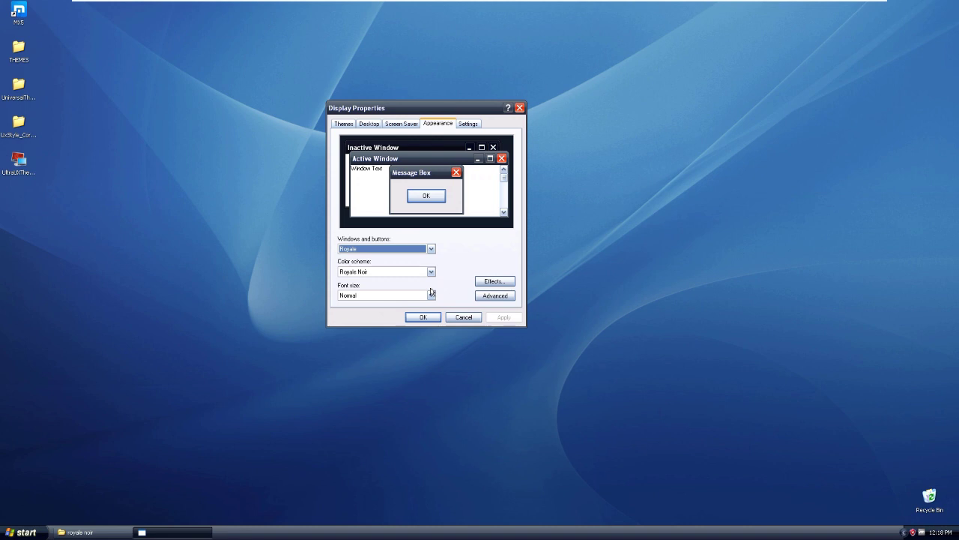
left_click_drag(385, 110, 272, 91)
Examine the Start menu, My Documents and Downloads under Royale Noir, and open Sample Pictures through My Pictures
left_click(23, 527)
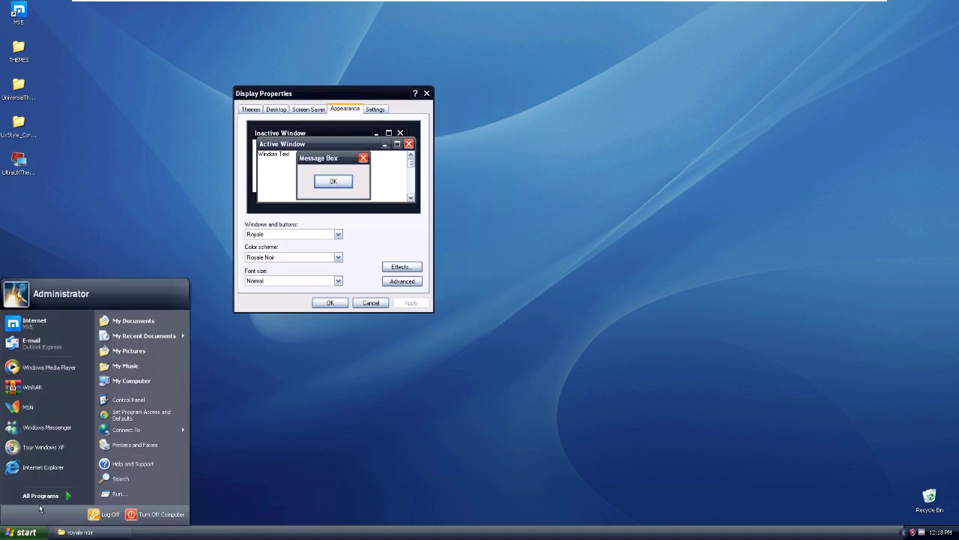
left_click(124, 321)
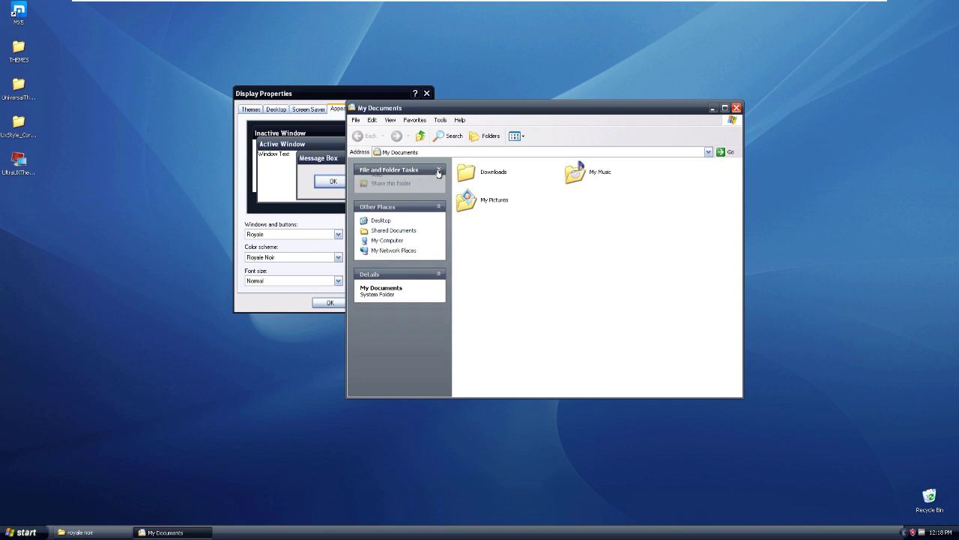
double_click(472, 172)
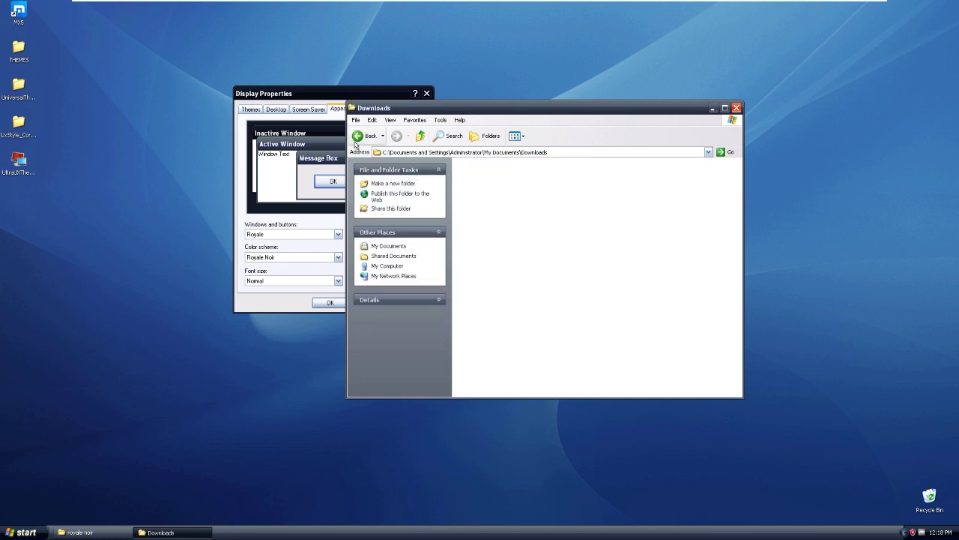
left_click(360, 135)
double_click(472, 198)
double_click(484, 199)
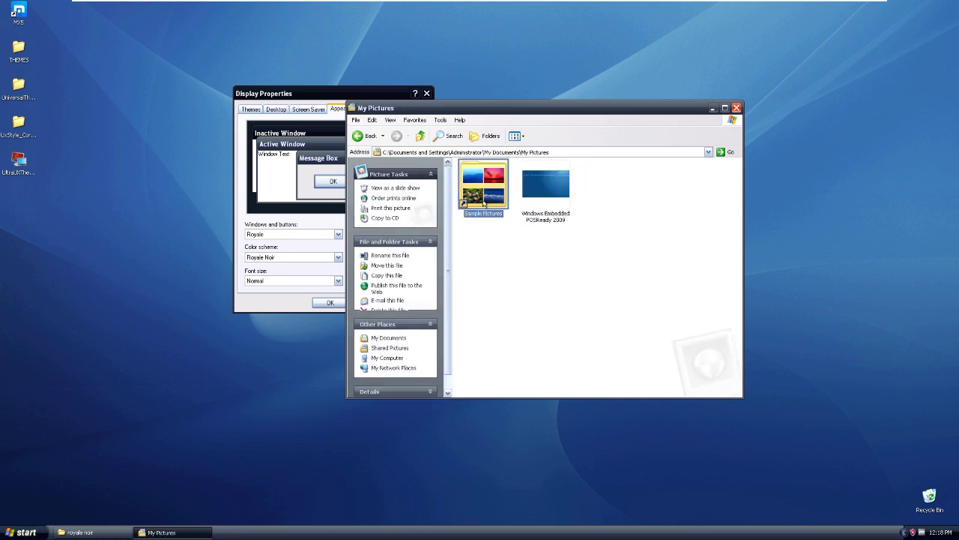
Run and exit the picture slide show, view About Windows under Royale Noir, and close the Sample Pictures window
left_click(395, 188)
key("Escape")
left_click(460, 121)
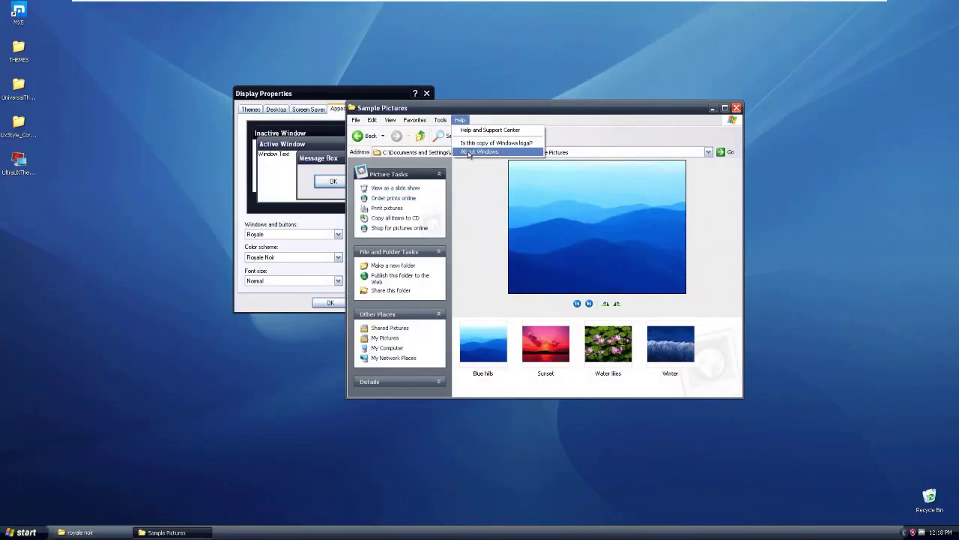
left_click(478, 152)
left_click_drag(431, 140, 188, 117)
left_click(304, 272)
left_click(736, 108)
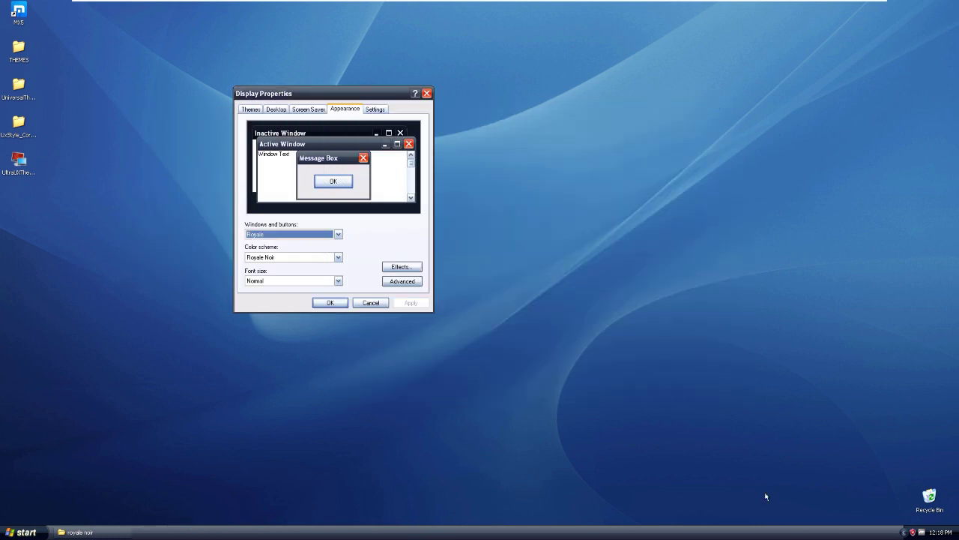
Look through the pages of Date and Time Properties under Royale Noir and close the dialog
left_click(914, 532)
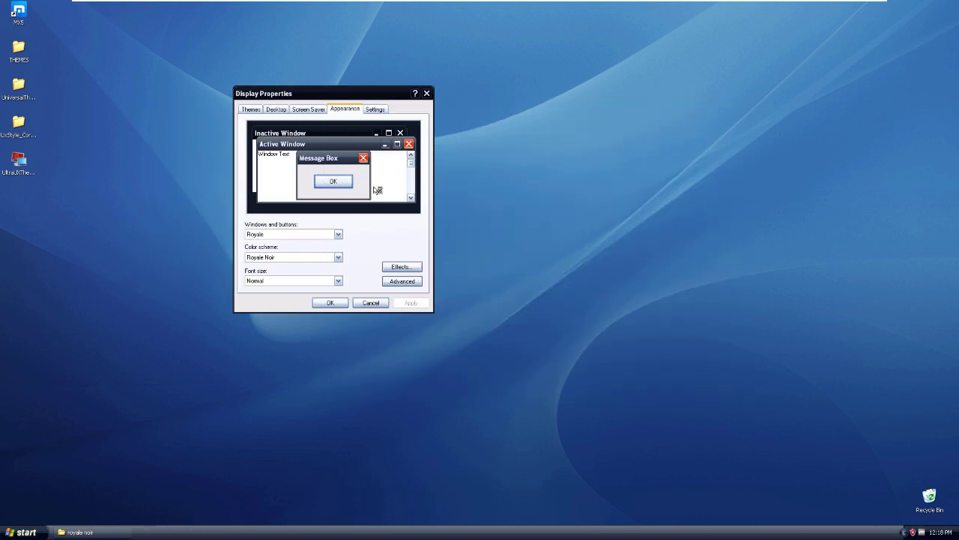
left_click(127, 125)
left_click(166, 126)
left_click(104, 126)
left_click(270, 109)
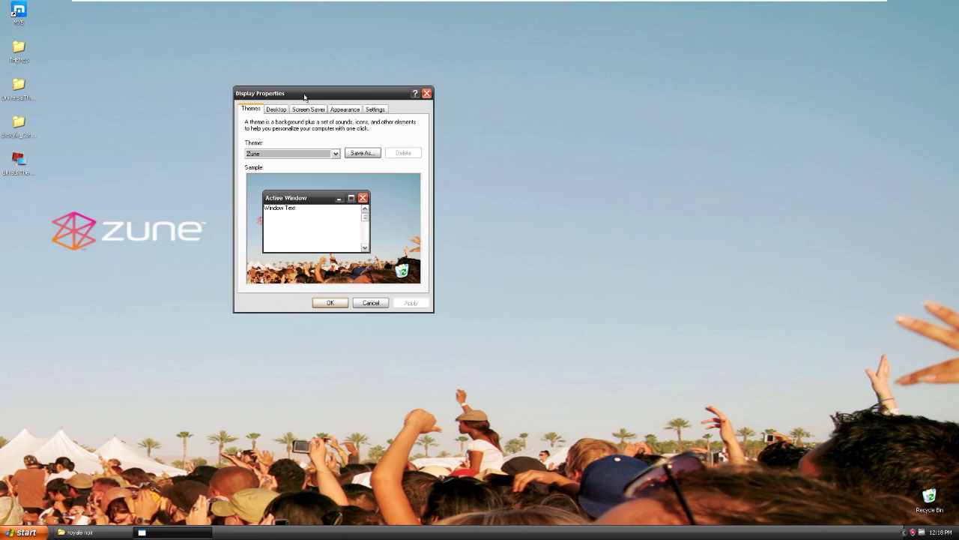
Move the Display Properties dialog away from the Zune logo on the desktop background
left_click_drag(305, 96, 287, 50)
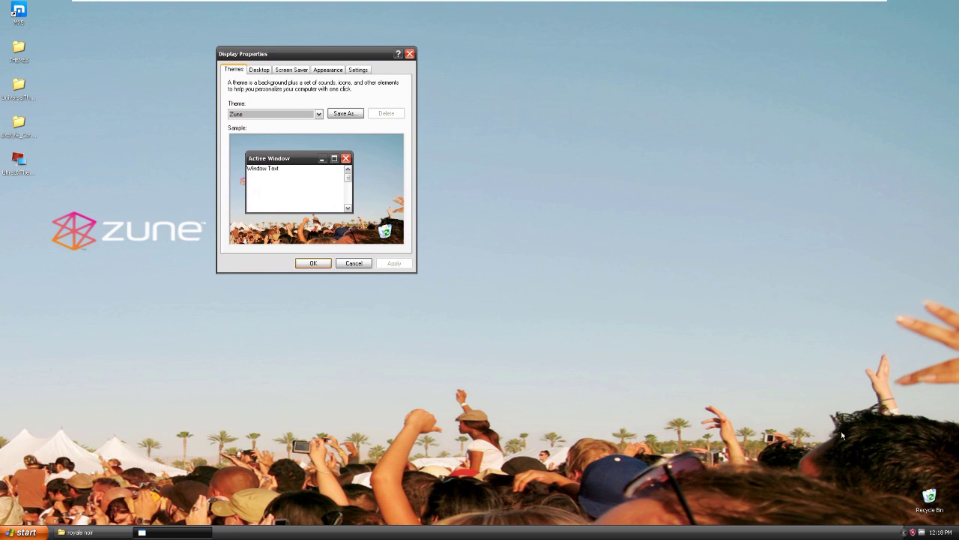
Open Sample Pictures through My Documents and My Pictures under the Zune theme, collapse and expand Picture Tasks, and preview the slide show
left_click(26, 532)
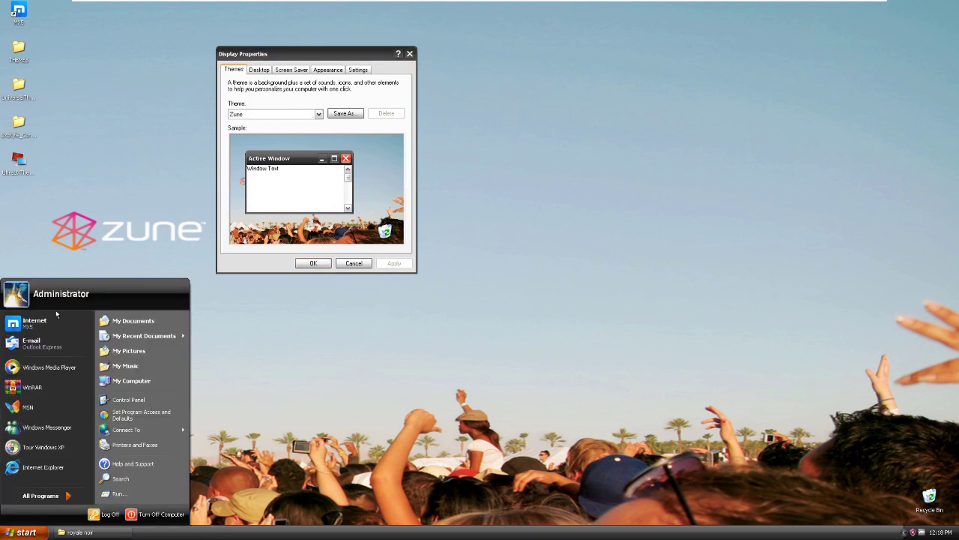
left_click(131, 321)
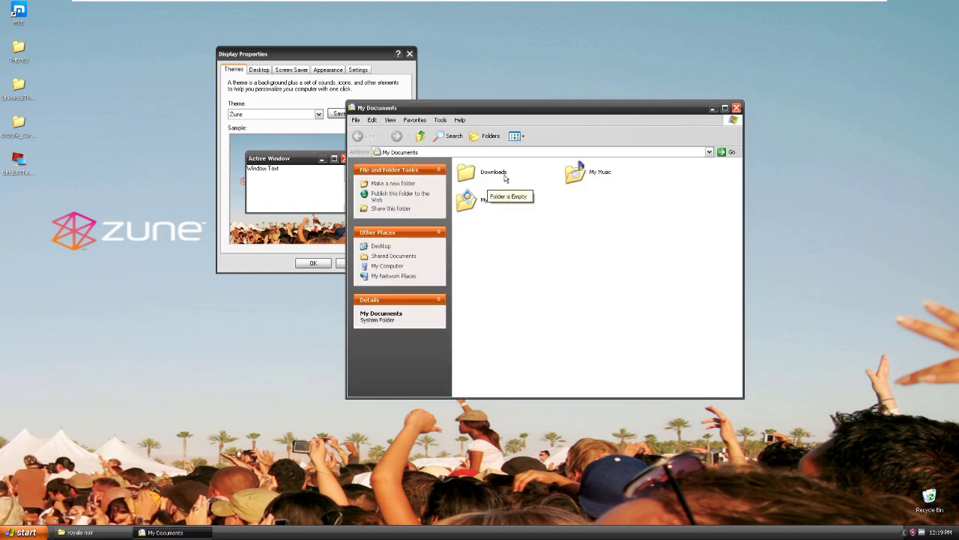
double_click(492, 199)
double_click(494, 200)
left_click(441, 174)
left_click(442, 174)
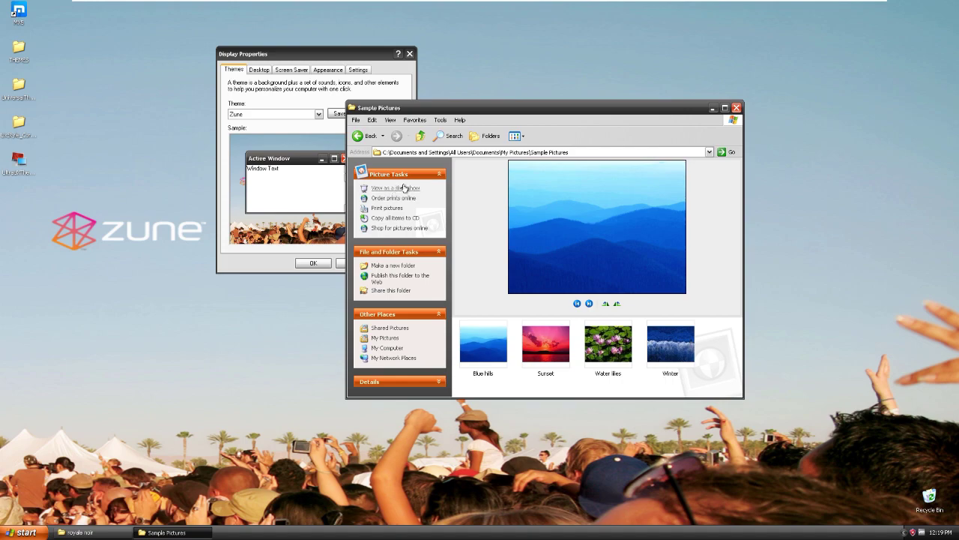
left_click(405, 187)
key("Escape")
View About Windows under the Zune theme beside the folder window, and close both the dialog and Sample Pictures
left_click(459, 120)
left_click(480, 152)
left_click_drag(478, 139, 235, 149)
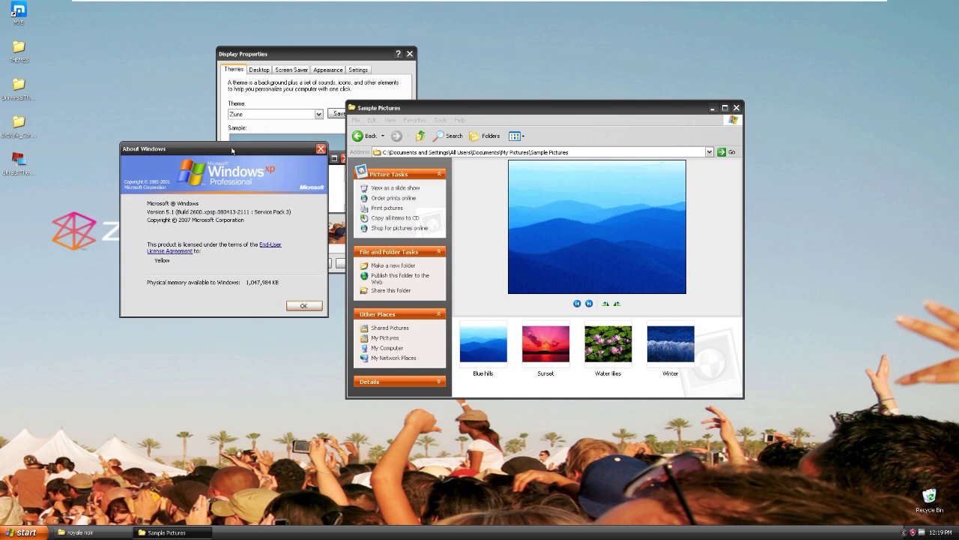
left_click(304, 306)
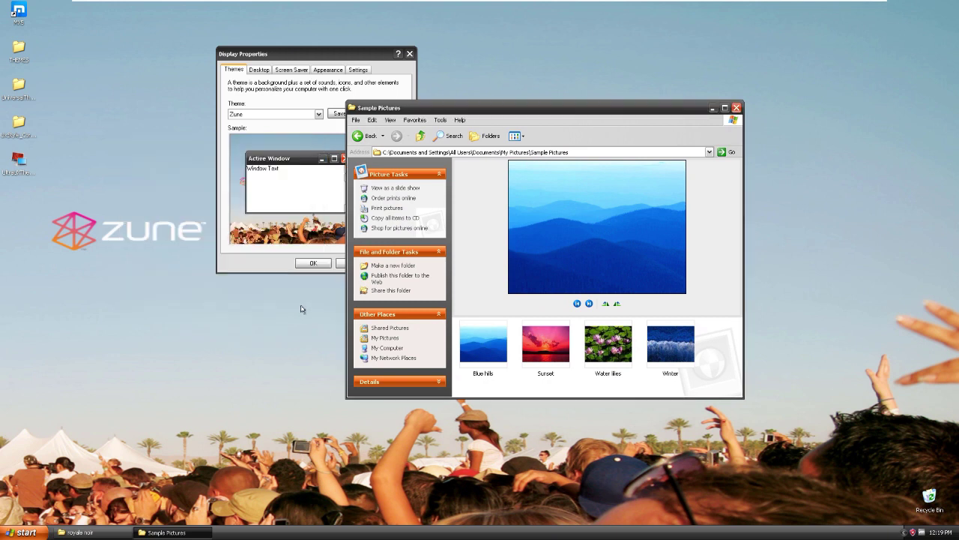
left_click(737, 108)
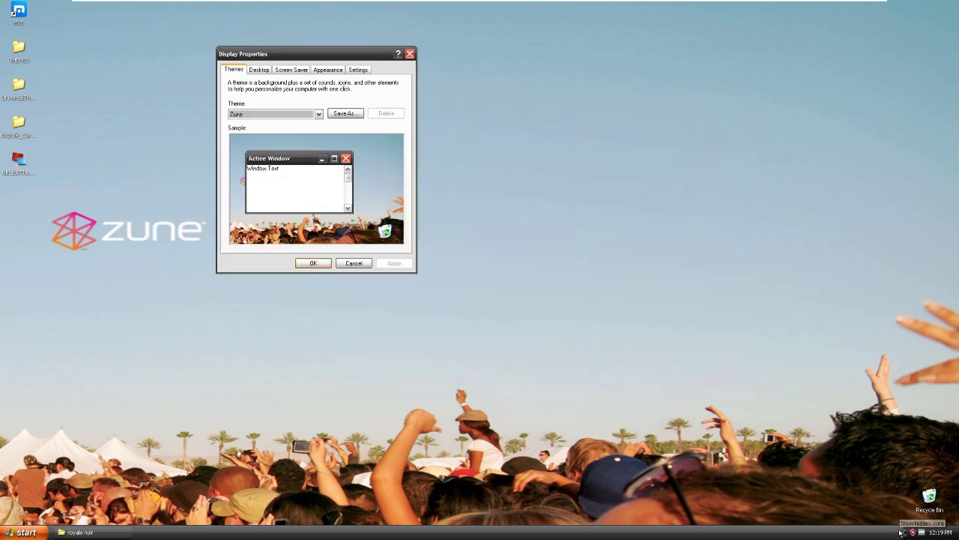
Reveal the hidden tray icons, look through the pages of Date and Time Properties under Zune, and close both open dialogs
left_click(875, 534)
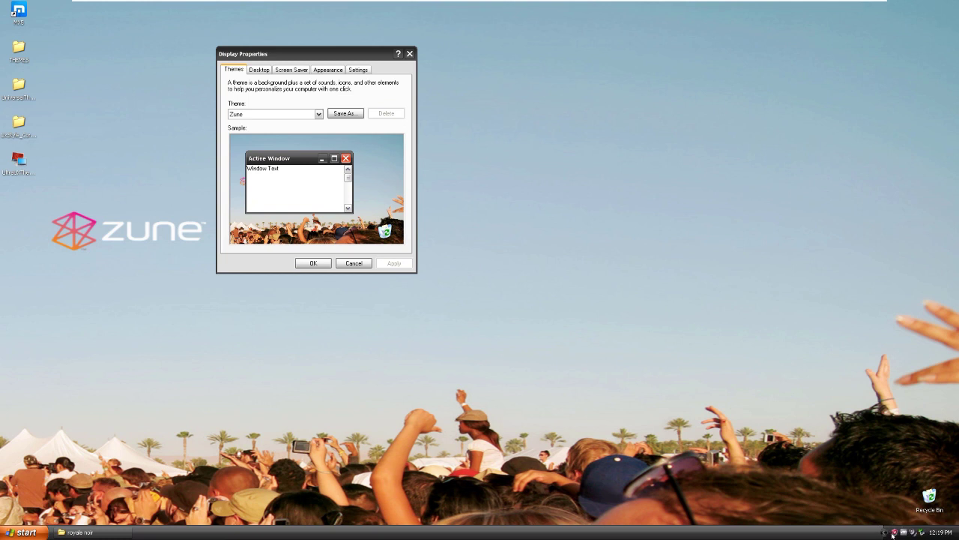
double_click(943, 534)
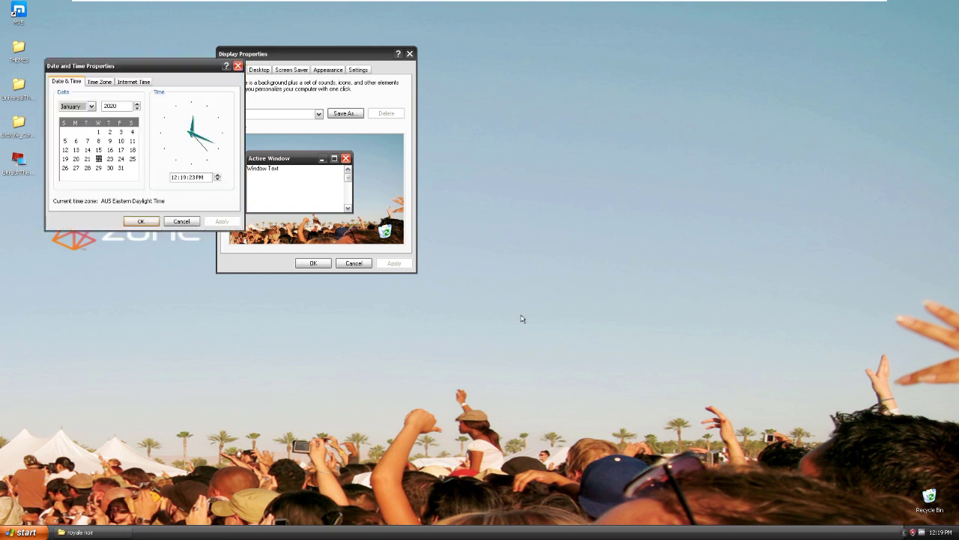
left_click(94, 82)
left_click(121, 83)
left_click(100, 82)
left_click(66, 82)
left_click(141, 221)
left_click(304, 263)
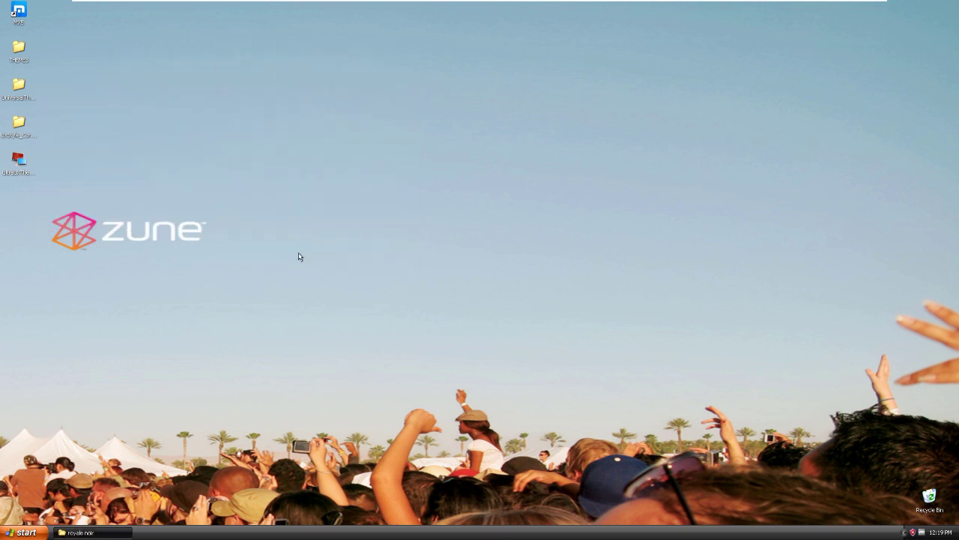
Open Display Properties from the desktop and move the dialog further down and away from the desktop icons
right_click(180, 343)
left_click(200, 410)
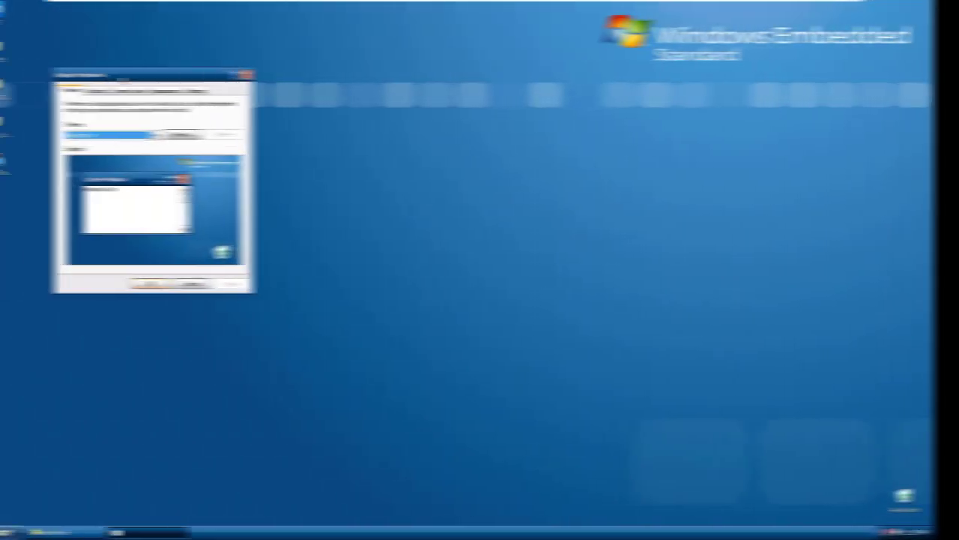
left_click_drag(117, 80, 207, 171)
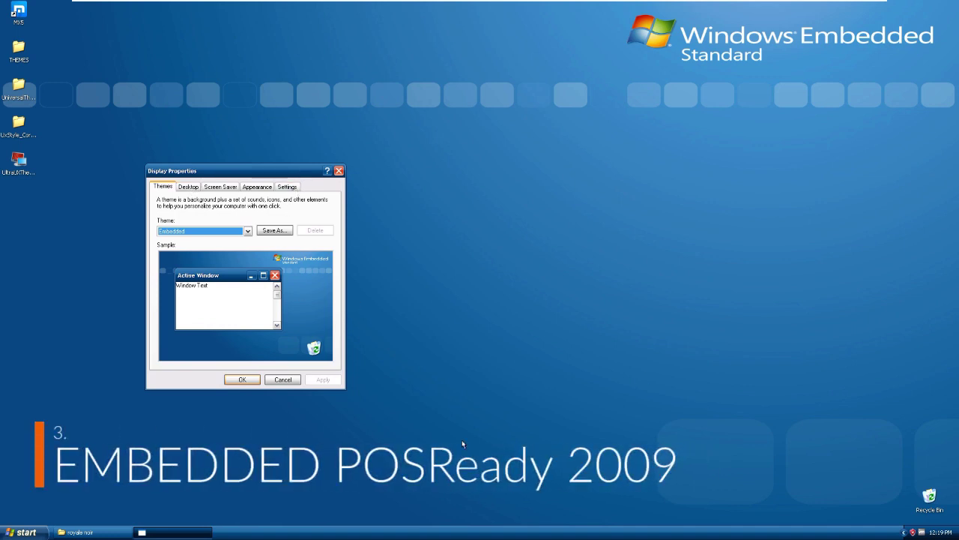
Examine the Start menu's All Programs list and its Games submenu under the Embedded theme
left_click(34, 531)
mouse_move(38, 497)
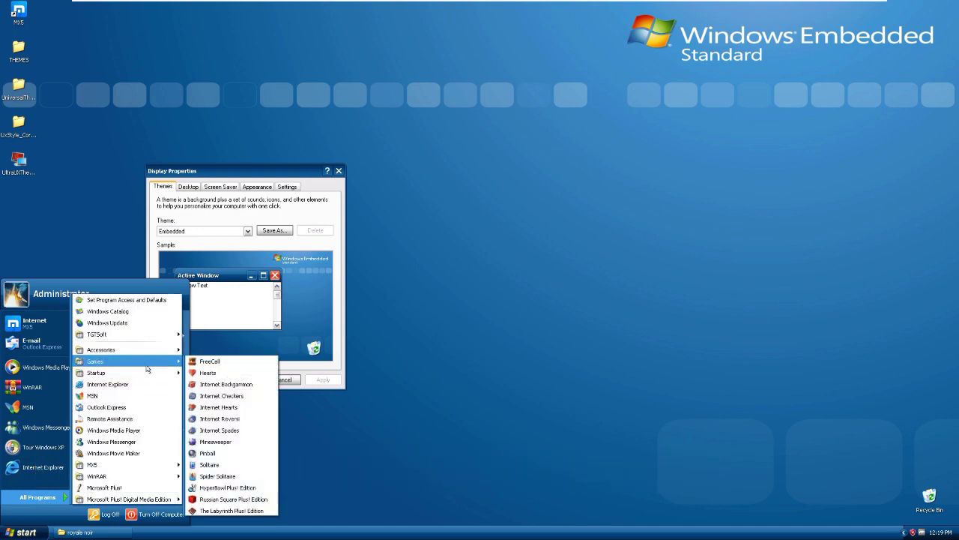
mouse_move(152, 348)
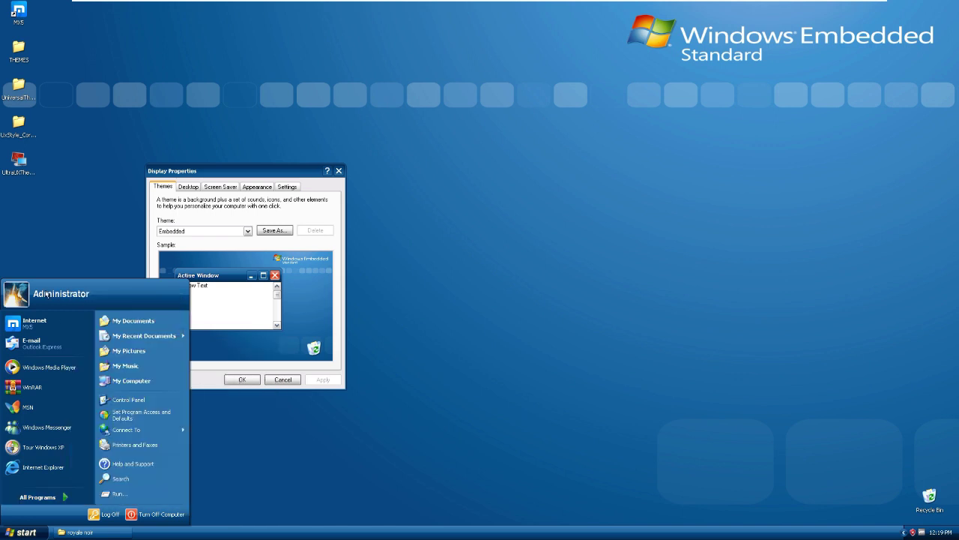
Collapse and expand File and Folder Tasks in My Documents under Embedded, and open Sample Pictures to preview its slide show
left_click(118, 321)
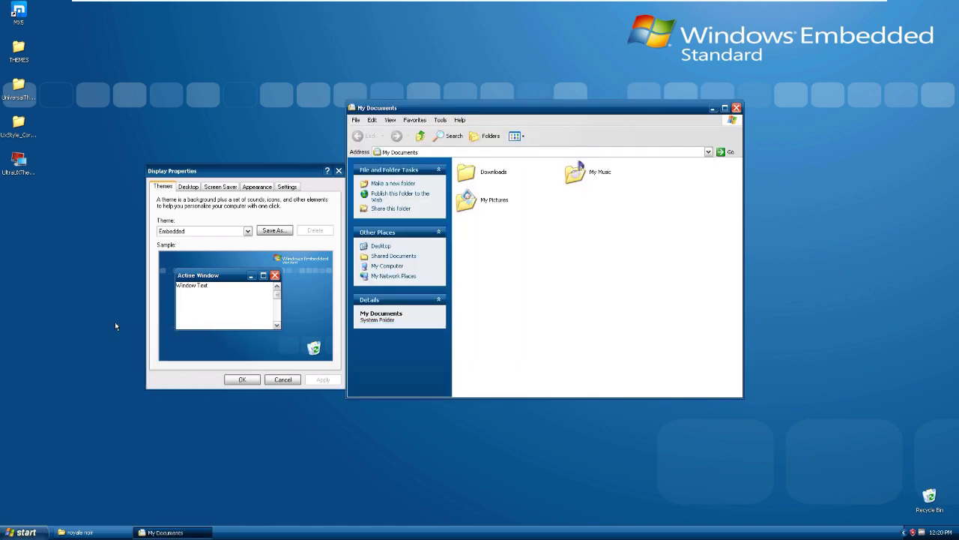
left_click(438, 170)
left_click(439, 170)
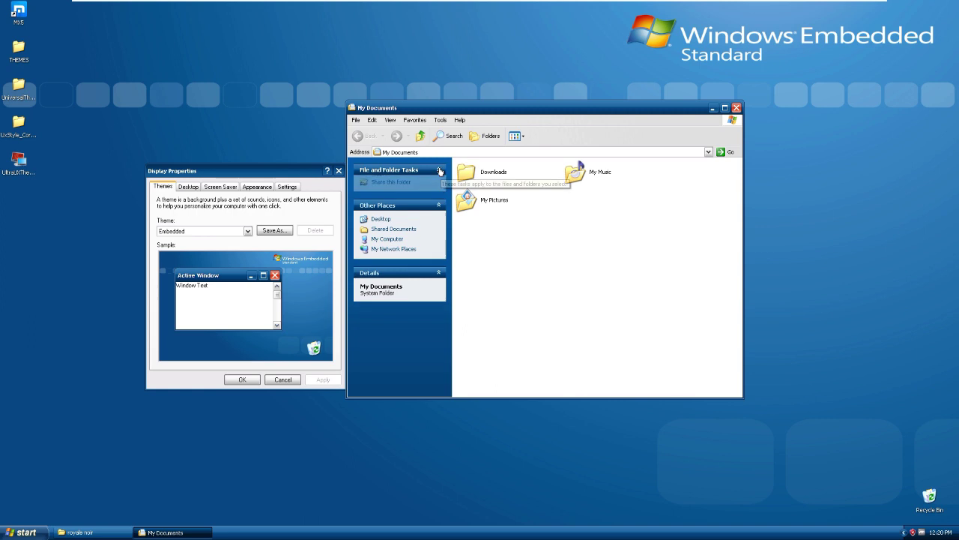
double_click(487, 199)
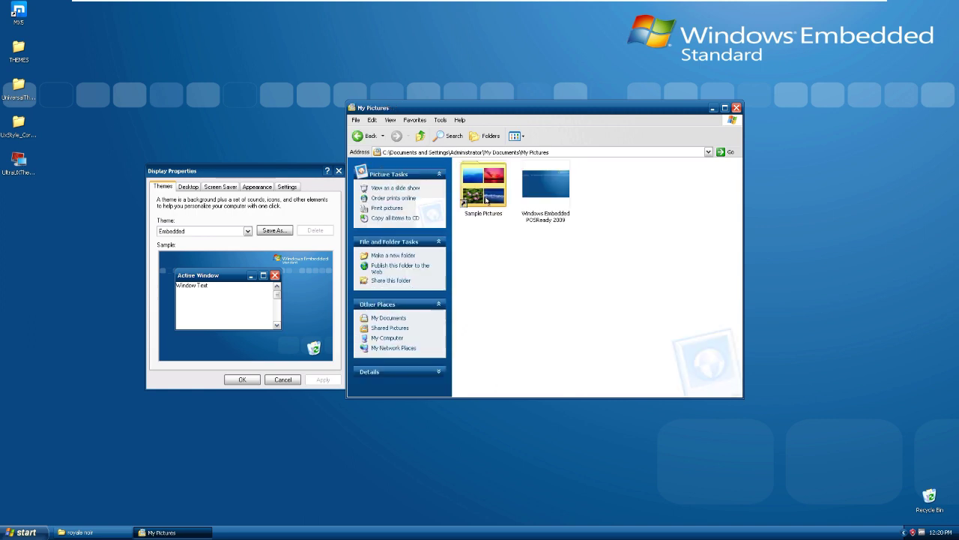
double_click(487, 199)
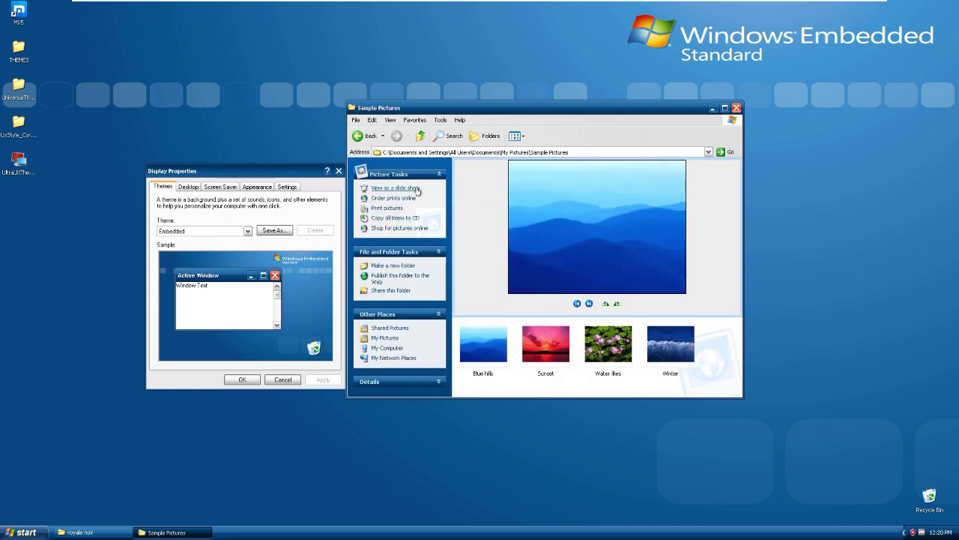
left_click(395, 187)
key("Escape")
View About Windows under the Embedded theme beside the folder window, and close both the dialog and Sample Pictures
left_click(460, 120)
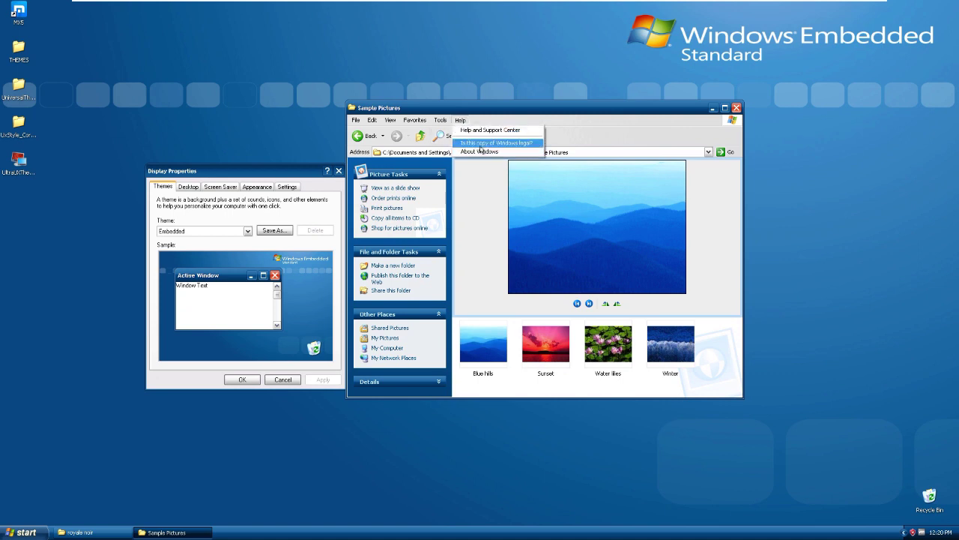
left_click(480, 150)
left_click_drag(450, 139, 226, 128)
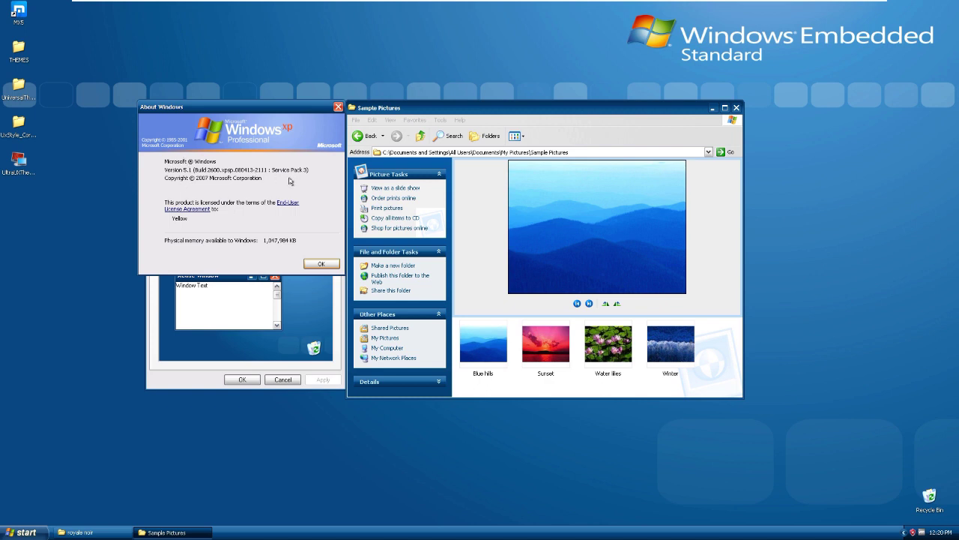
left_click(321, 264)
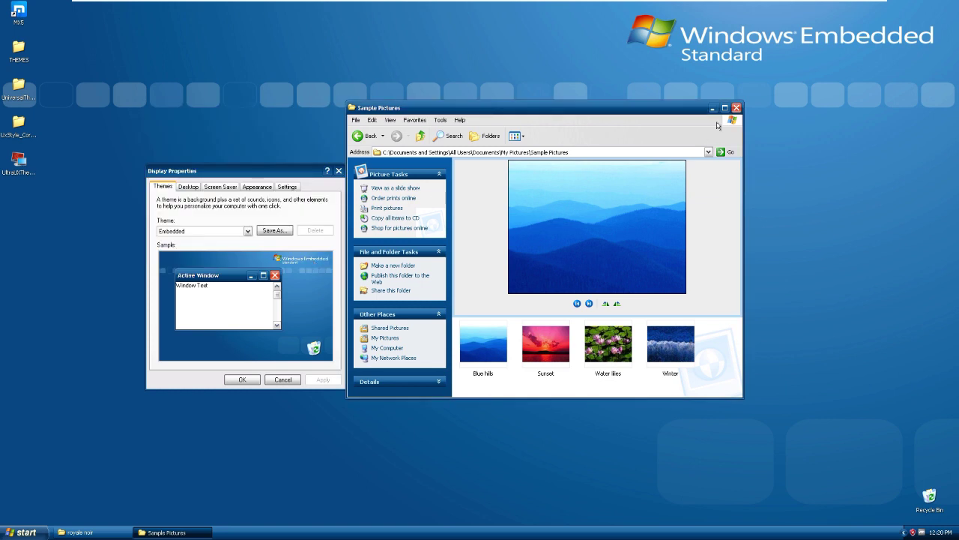
left_click(736, 108)
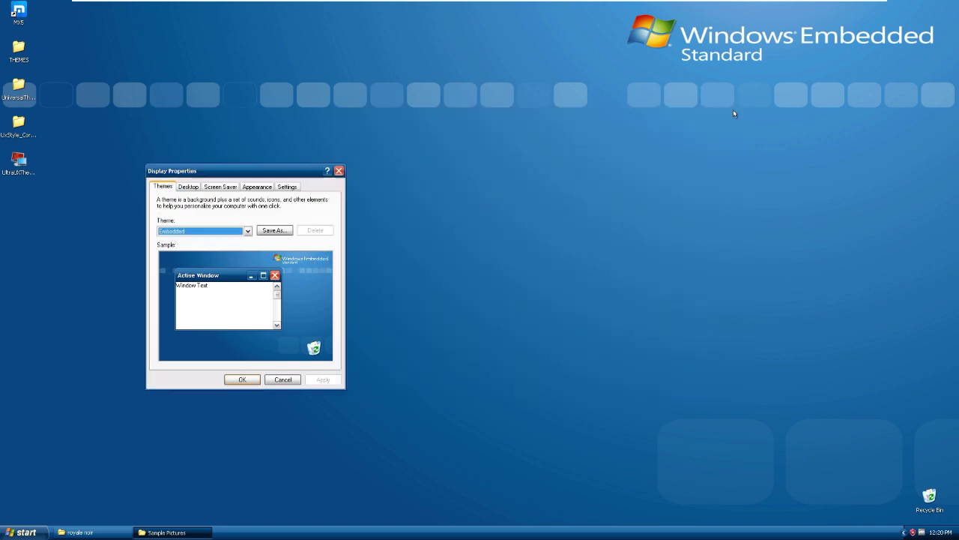
Show and hide the hidden tray icons, look through the pages of Date and Time Properties under Embedded, and close the dialog
left_click(904, 532)
left_click(876, 533)
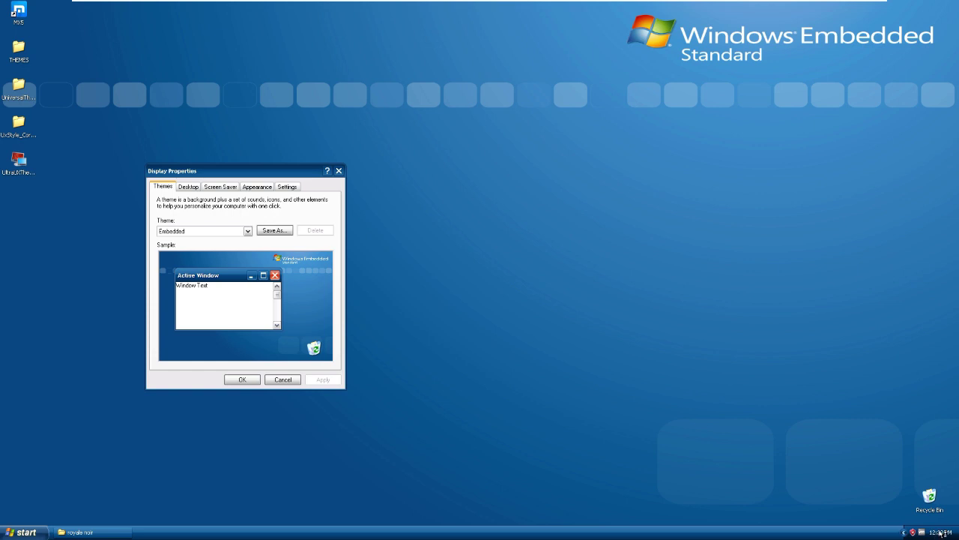
left_click_drag(112, 33, 199, 60)
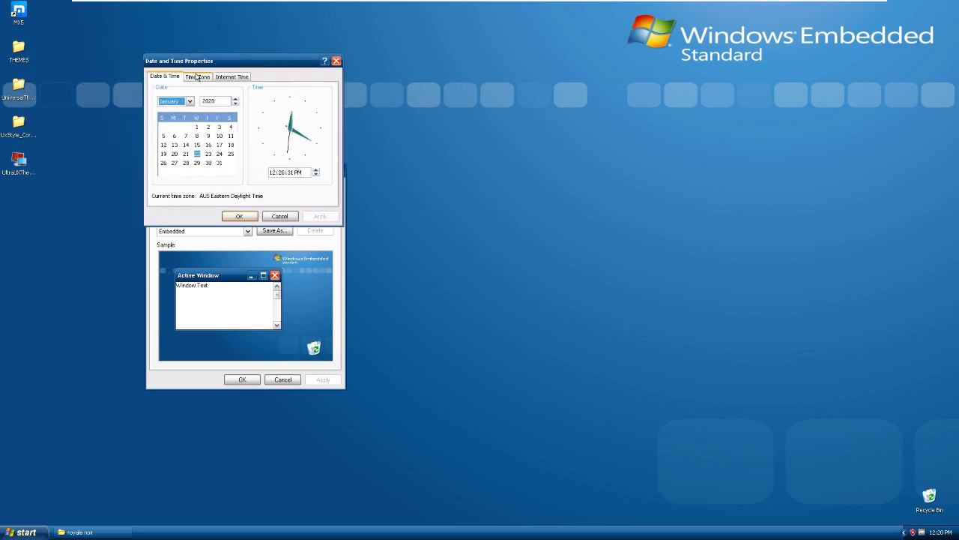
left_click(198, 77)
left_click(231, 76)
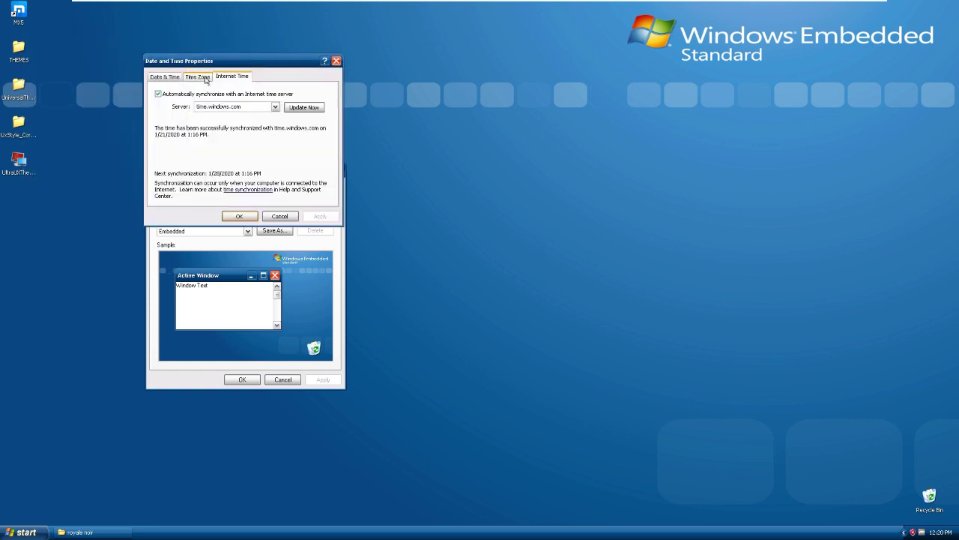
left_click(165, 76)
left_click(227, 213)
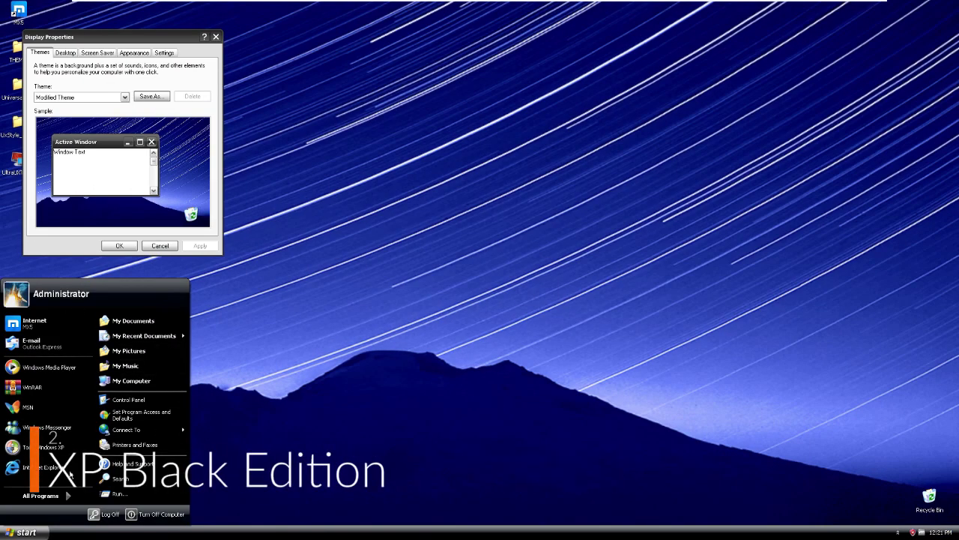
Collapse and expand the task group in My Documents under XP Black Edition, and open Sample Pictures to preview its slide show
left_click(135, 320)
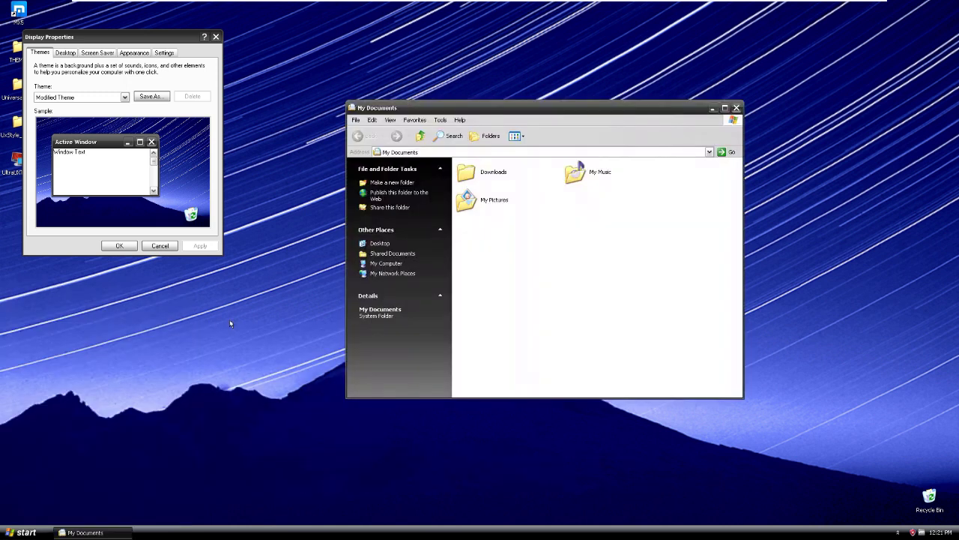
left_click(440, 169)
left_click(440, 169)
double_click(488, 201)
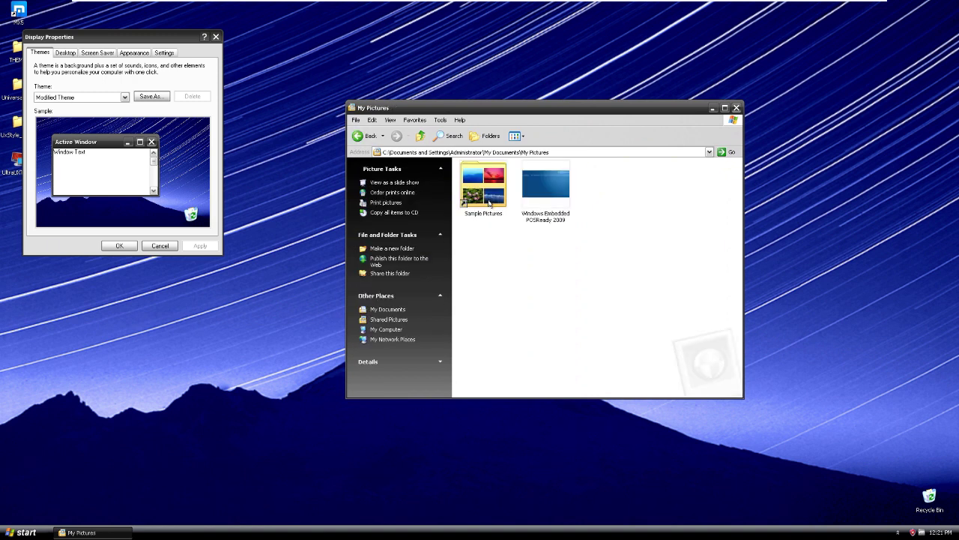
double_click(483, 202)
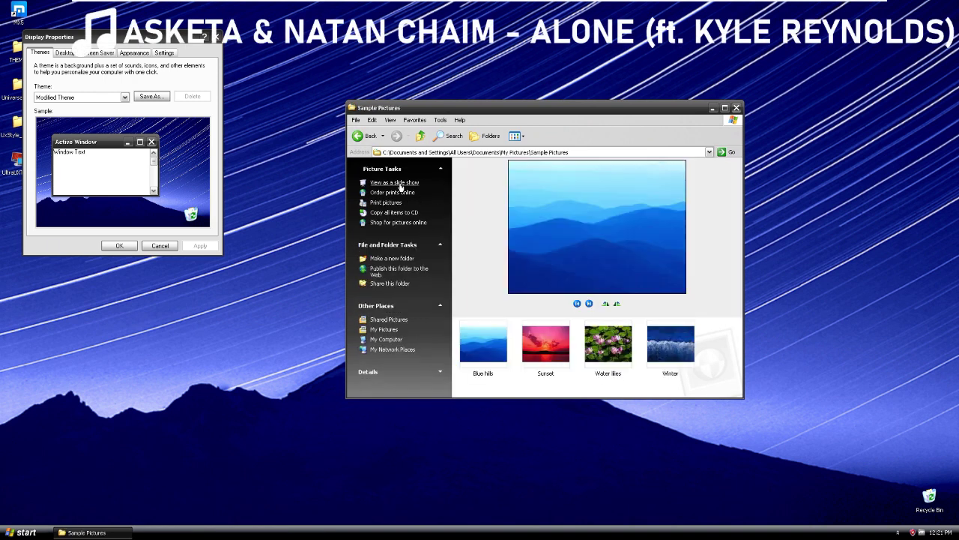
left_click(396, 184)
key("Escape")
View About Windows under the XP Black Edition theme beside the folder window, and close both the dialog and Sample Pictures
left_click(459, 120)
left_click(469, 152)
left_click_drag(409, 152, 210, 155)
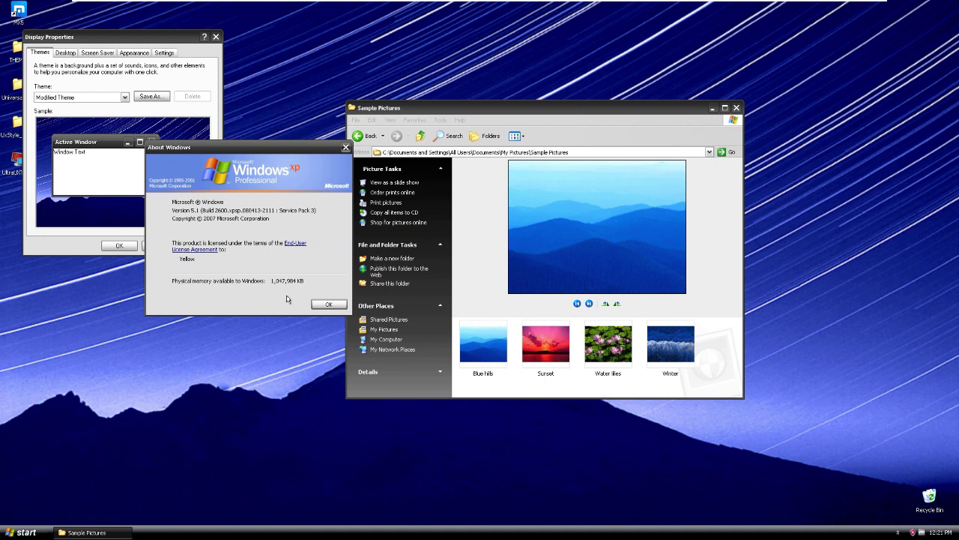
left_click(322, 304)
left_click(737, 108)
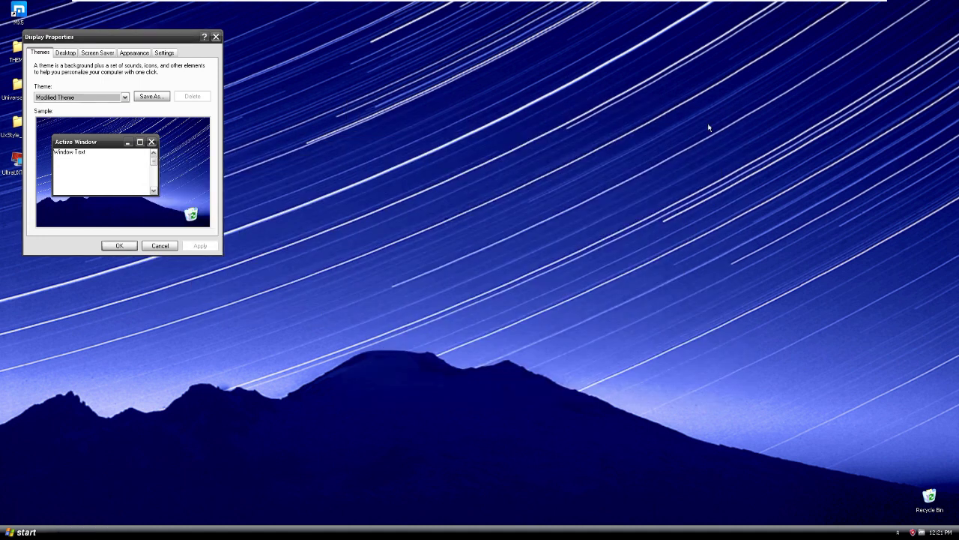
Show and hide the hidden tray icons, look through the pages of Date and Time Properties under XP Black Edition, and close the dialog
left_click(898, 532)
left_click(872, 533)
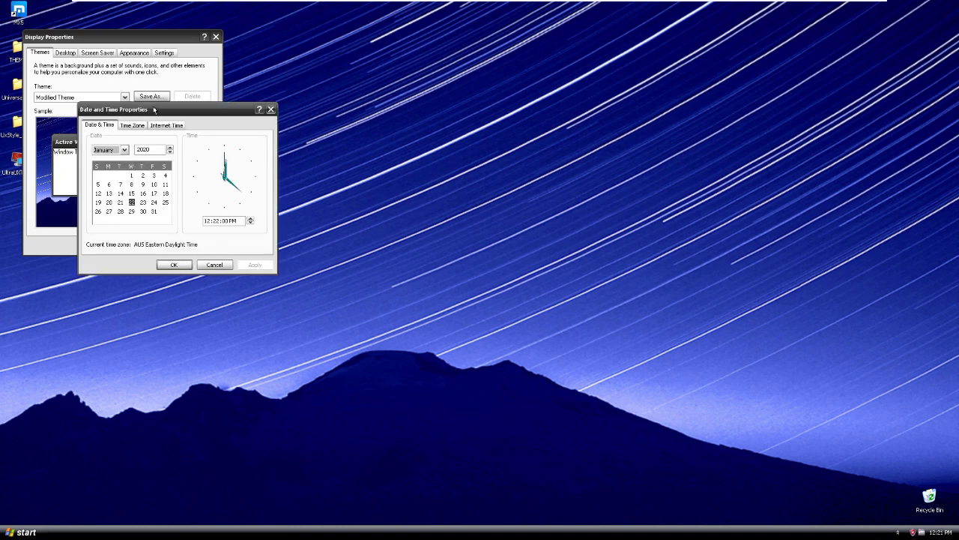
left_click_drag(154, 110, 276, 115)
left_click(253, 132)
left_click(274, 130)
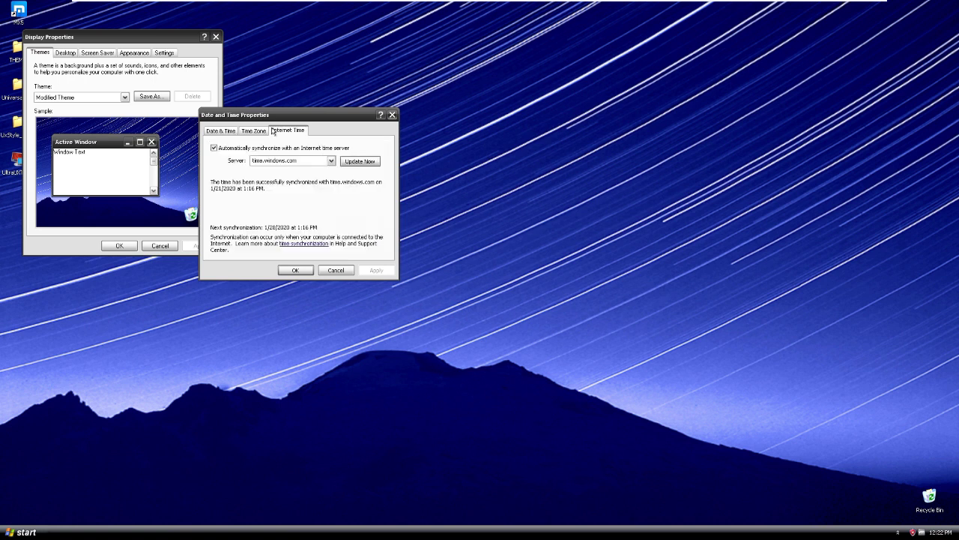
left_click(261, 132)
left_click(221, 131)
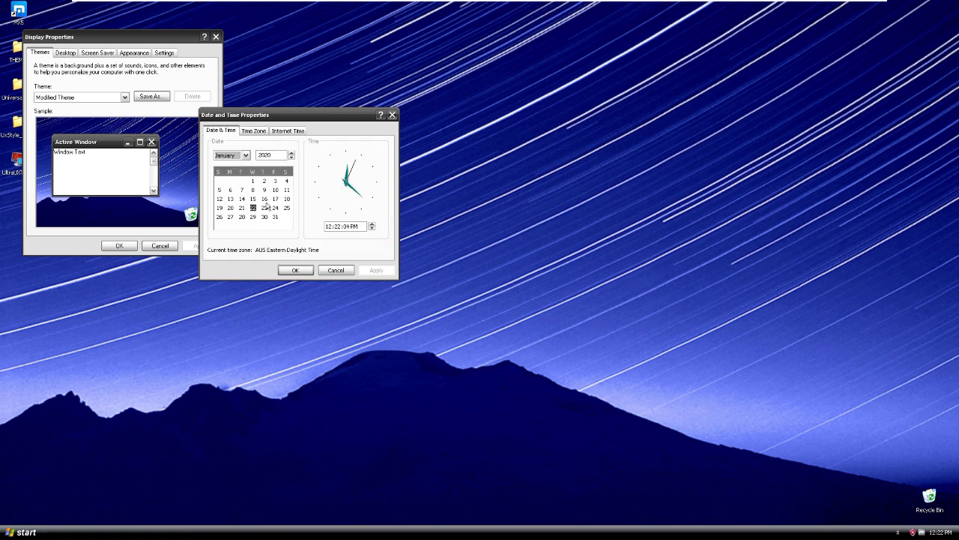
left_click(296, 270)
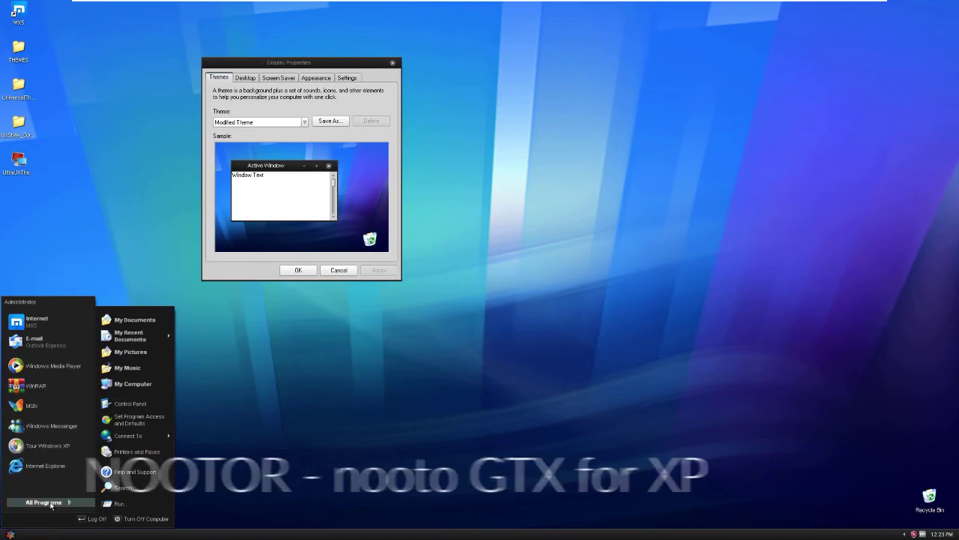
Browse the All Programs list under the Nootor theme, open My Documents, and shift its window slightly over the Display Properties dialog
left_click(51, 502)
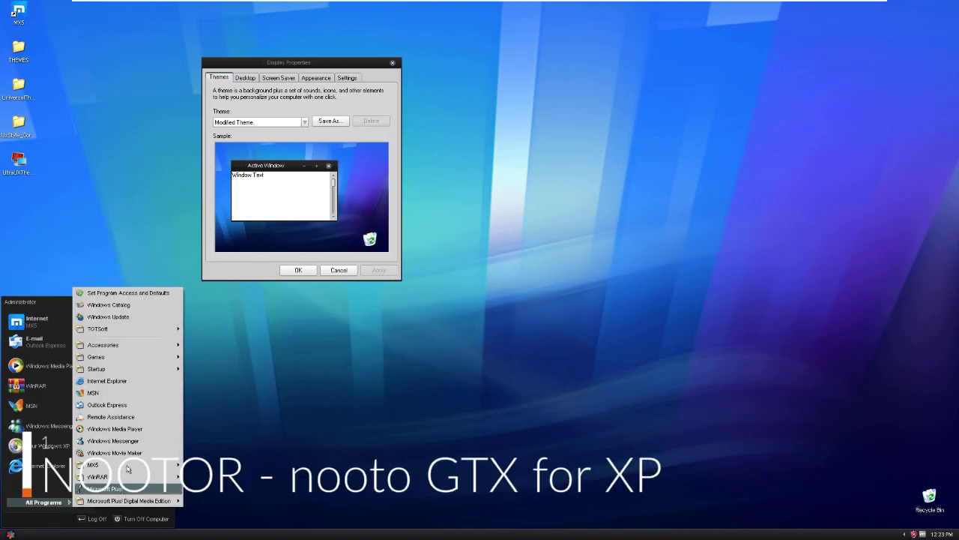
mouse_move(140, 356)
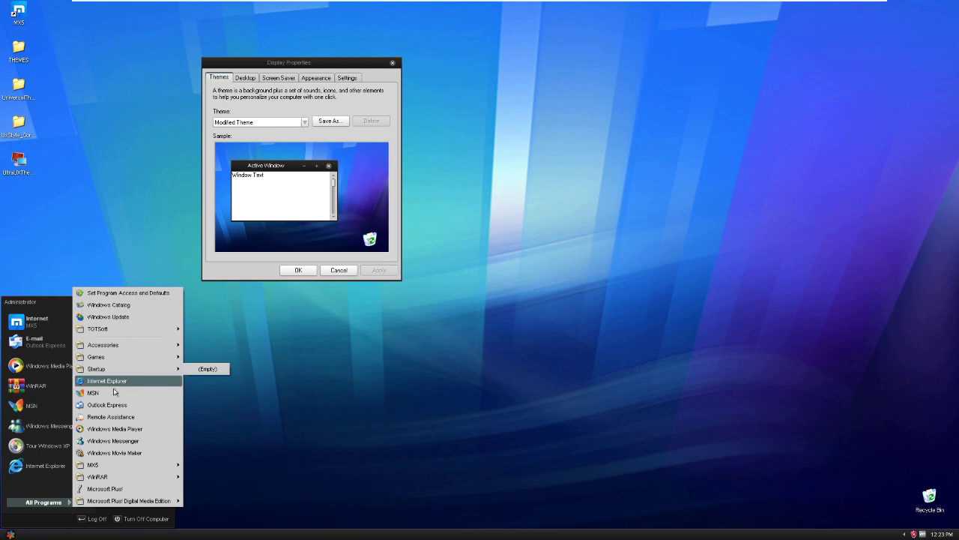
left_click(129, 320)
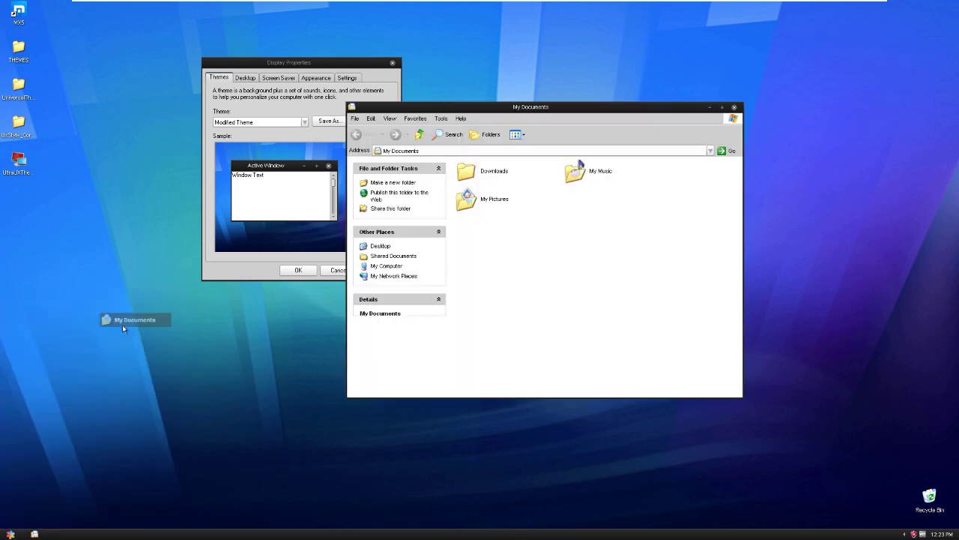
left_click_drag(440, 110, 430, 109)
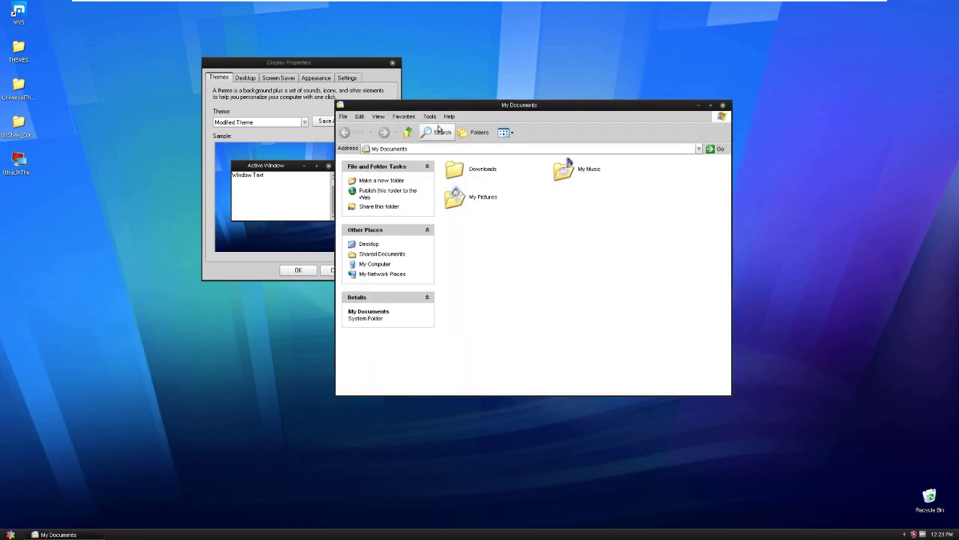
Open the Sample Pictures folder inside My Pictures, start its slide show, and exit back to the folder
double_click(474, 200)
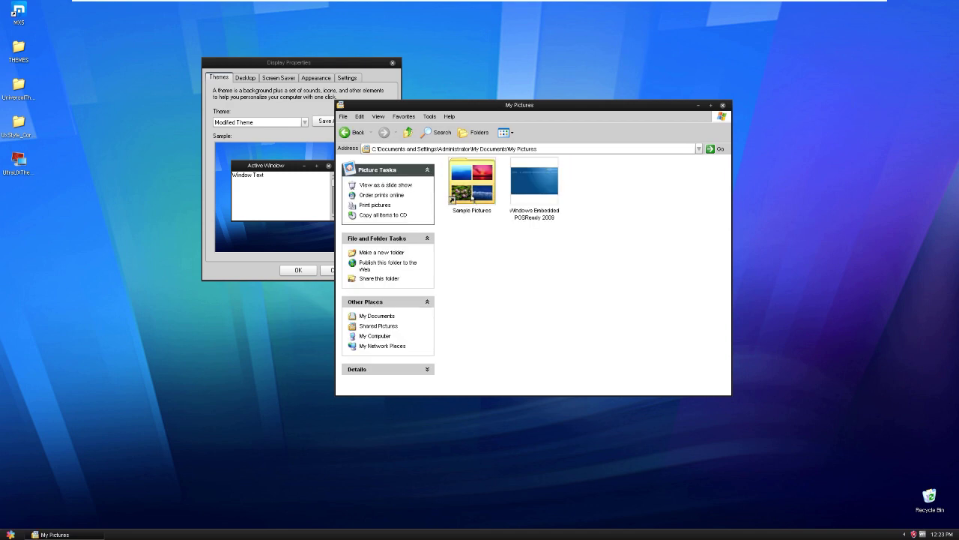
double_click(472, 198)
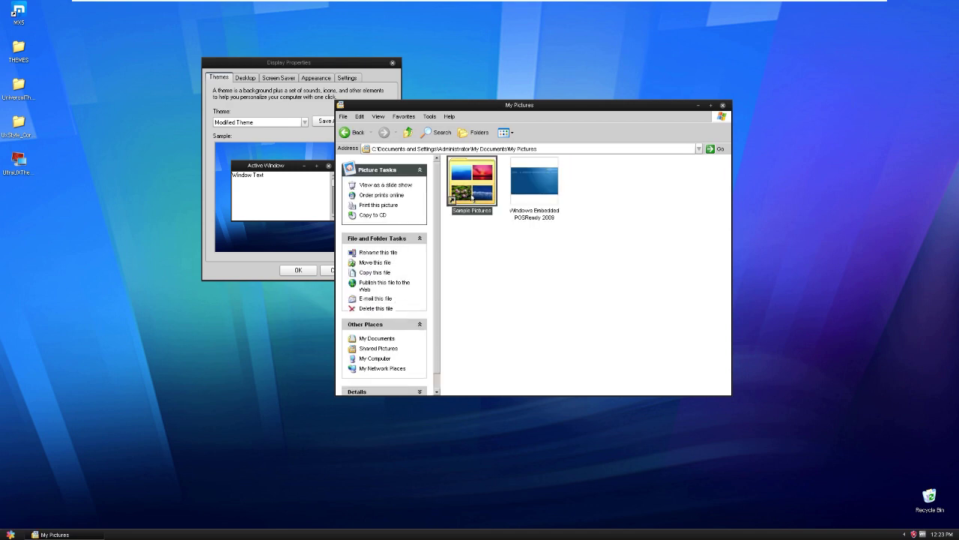
left_click(385, 186)
key("Escape")
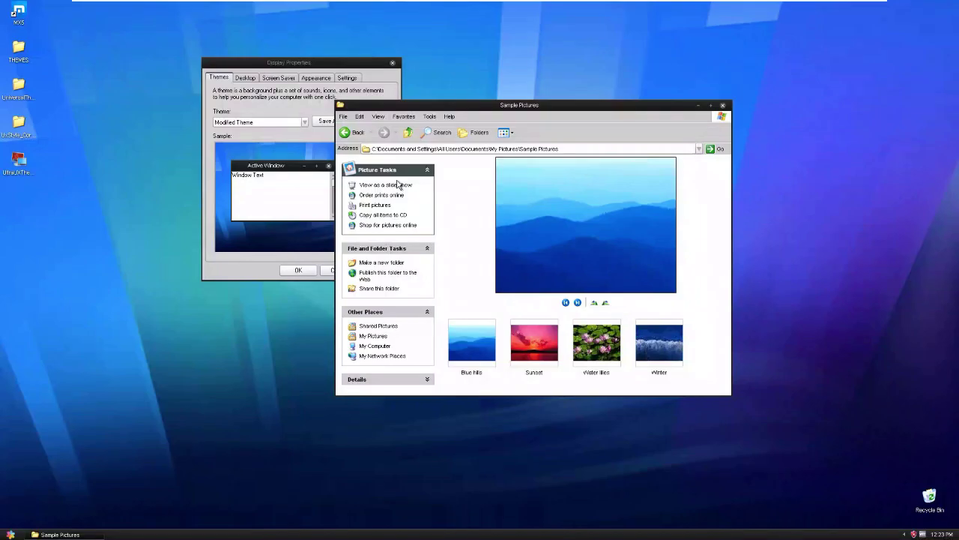
Collapse and expand the Picture Tasks, File and Folder Tasks and Details groups in Sample Pictures
left_click(427, 170)
left_click(427, 171)
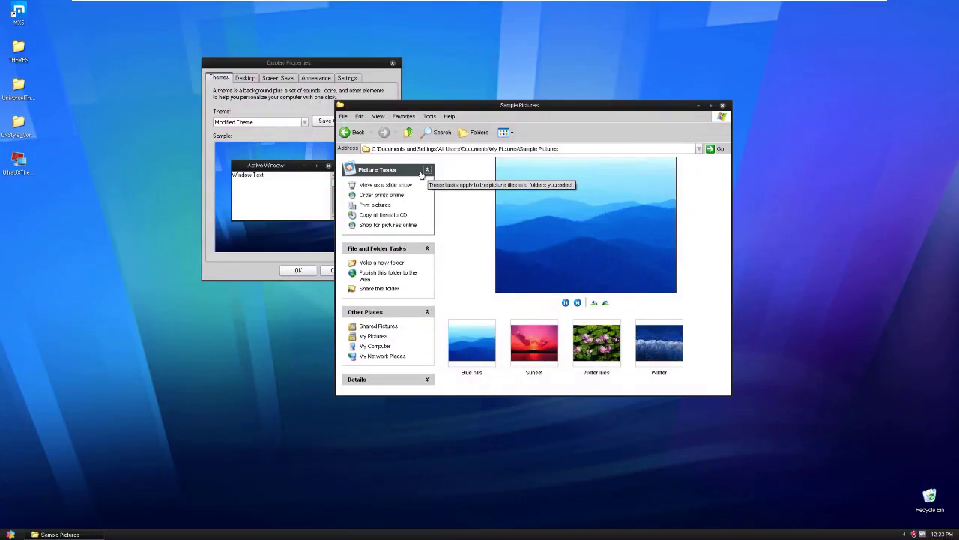
left_click(426, 248)
left_click(427, 248)
left_click(428, 379)
left_click(427, 341)
View About Windows under the Nootor theme beside the folder window, and close both the dialog and Sample Pictures
left_click(448, 117)
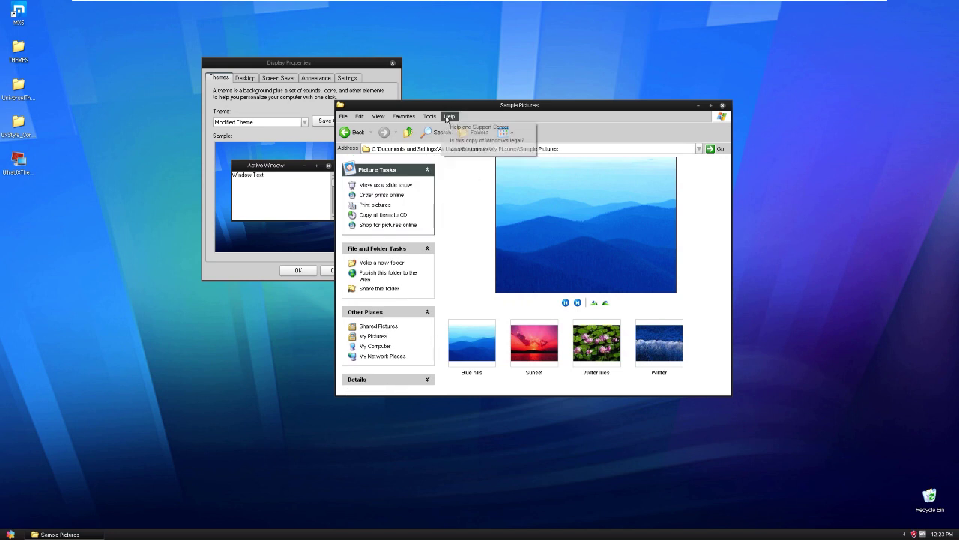
left_click(461, 148)
left_click_drag(406, 134, 209, 124)
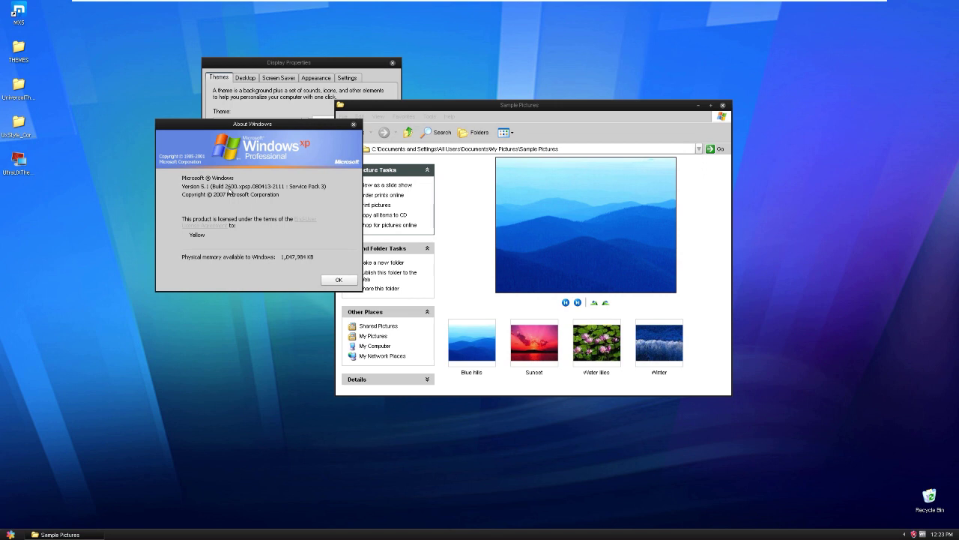
left_click(338, 280)
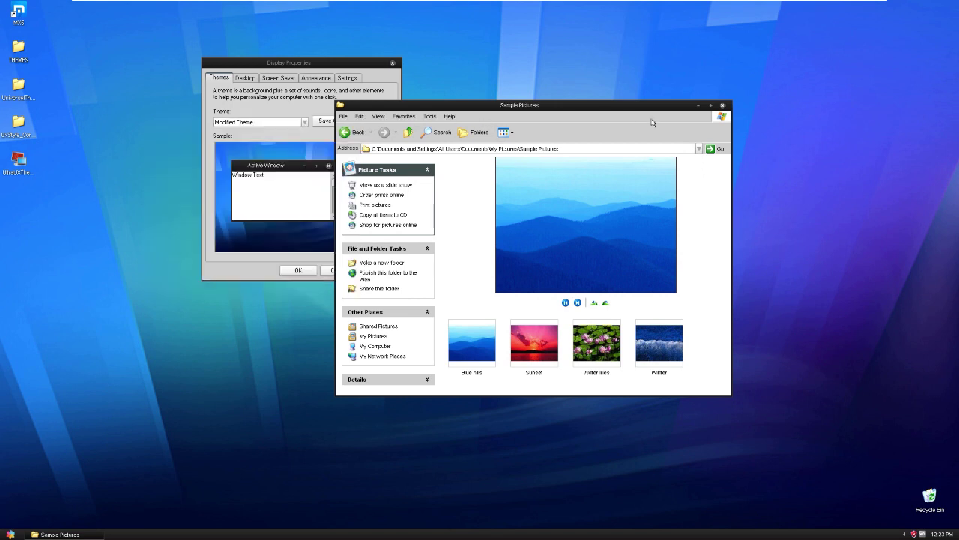
left_click(722, 105)
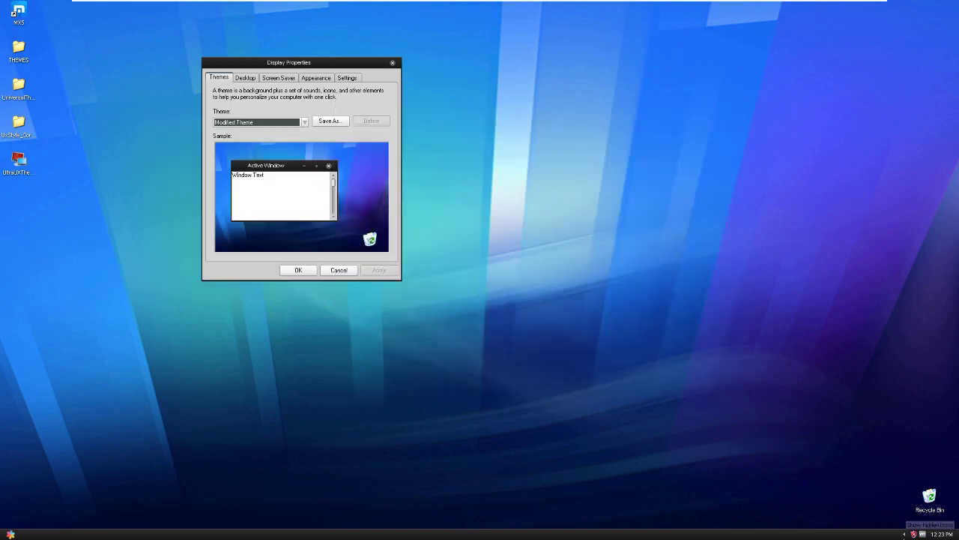
Look through the Date & Time, Time Zone and Internet Time pages under Nootor, and close both Date and Time Properties and Display Properties
left_click(877, 535)
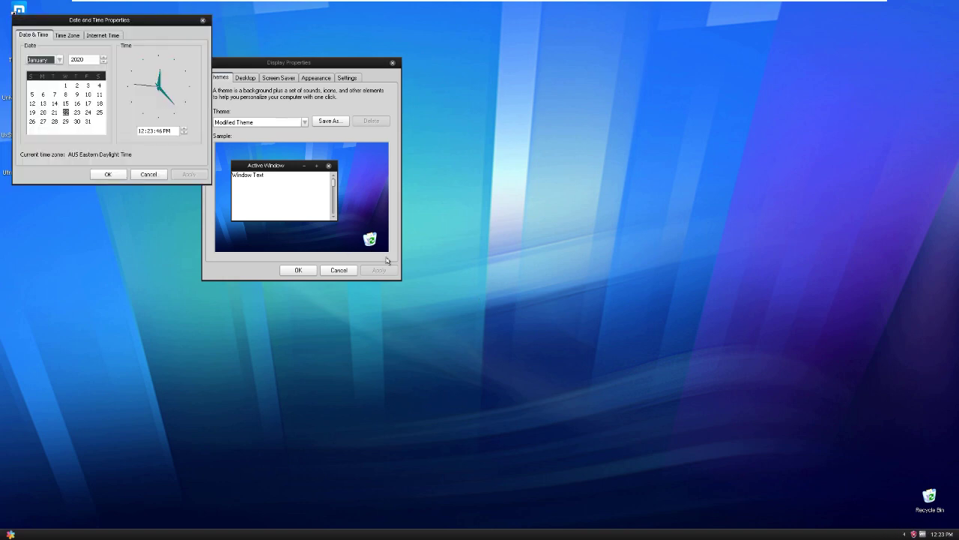
left_click(67, 35)
left_click(102, 35)
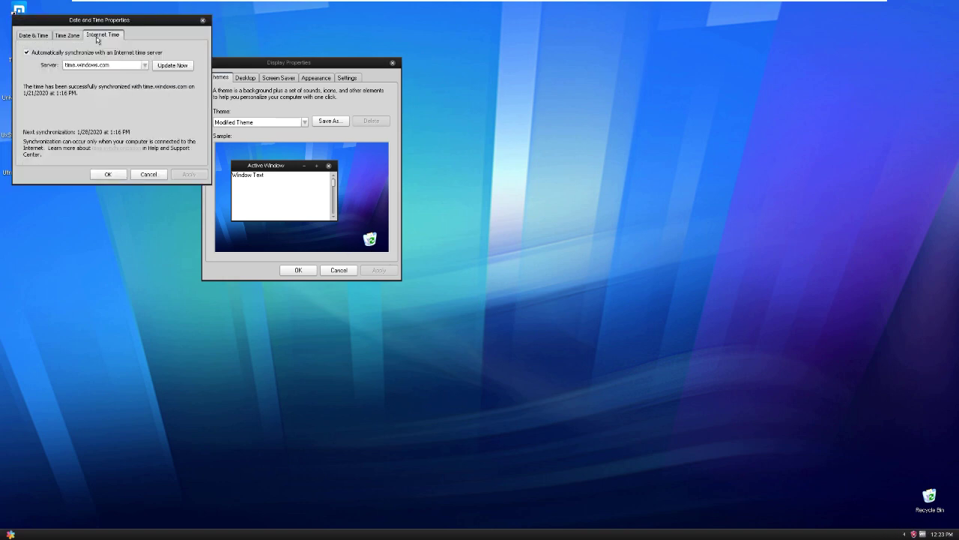
left_click(67, 35)
left_click(33, 35)
left_click_drag(34, 21, 87, 44)
left_click(158, 196)
left_click(296, 270)
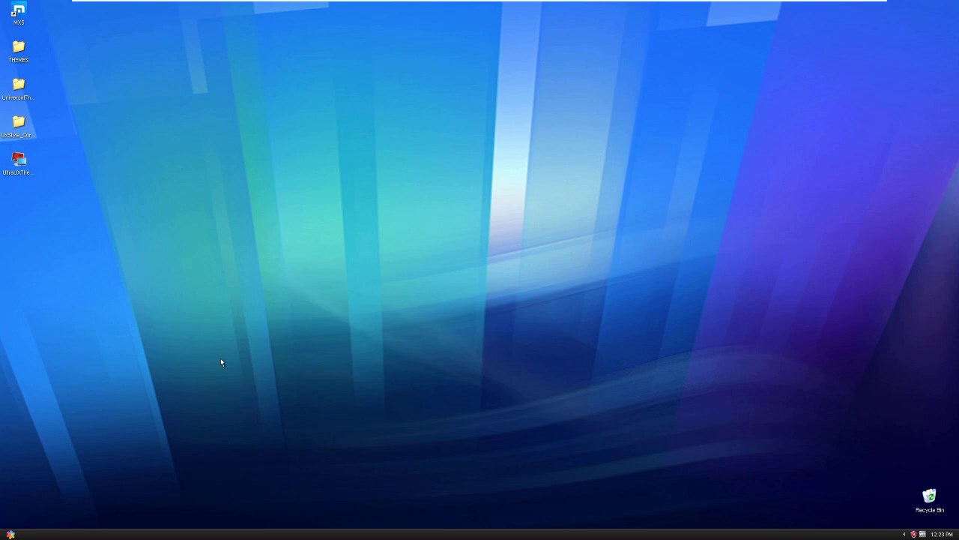
Shut down Windows by choosing Turn Off in the Turn off computer dialog
left_click(12, 533)
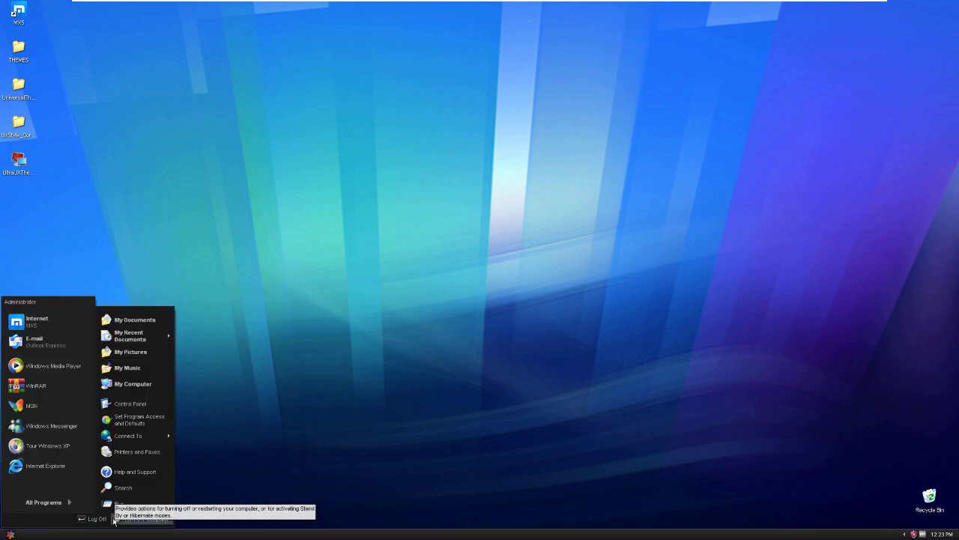
left_click(114, 518)
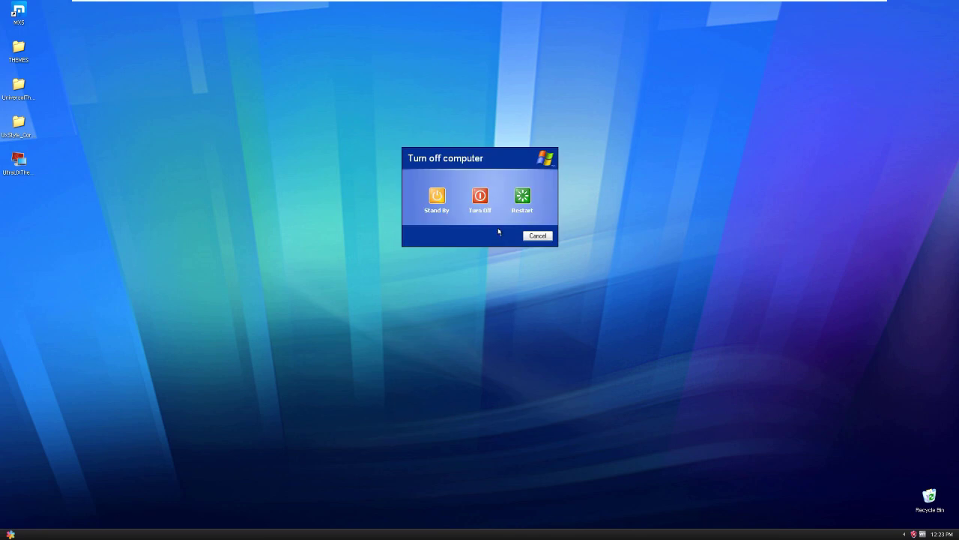
left_click(480, 195)
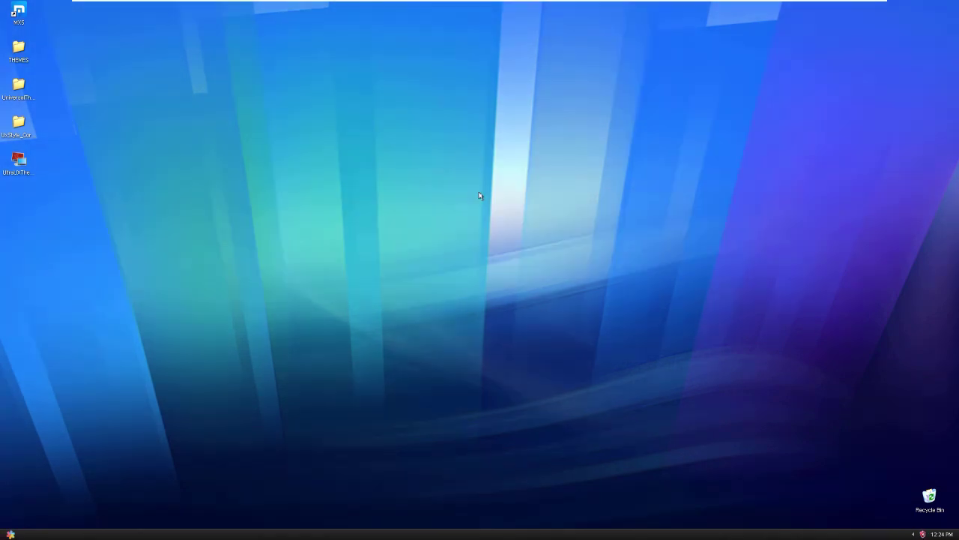